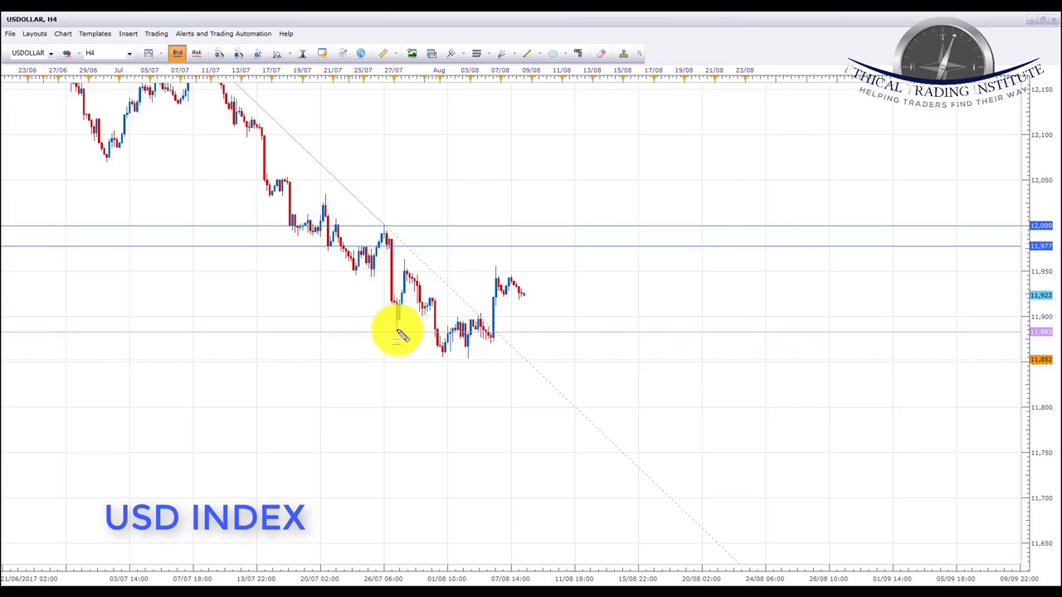
Step: Highlight the 11,883 level and box the early-August price move on the USDOLLAR H4 chart, and clear the markings
left_click_drag(380, 334, 498, 333)
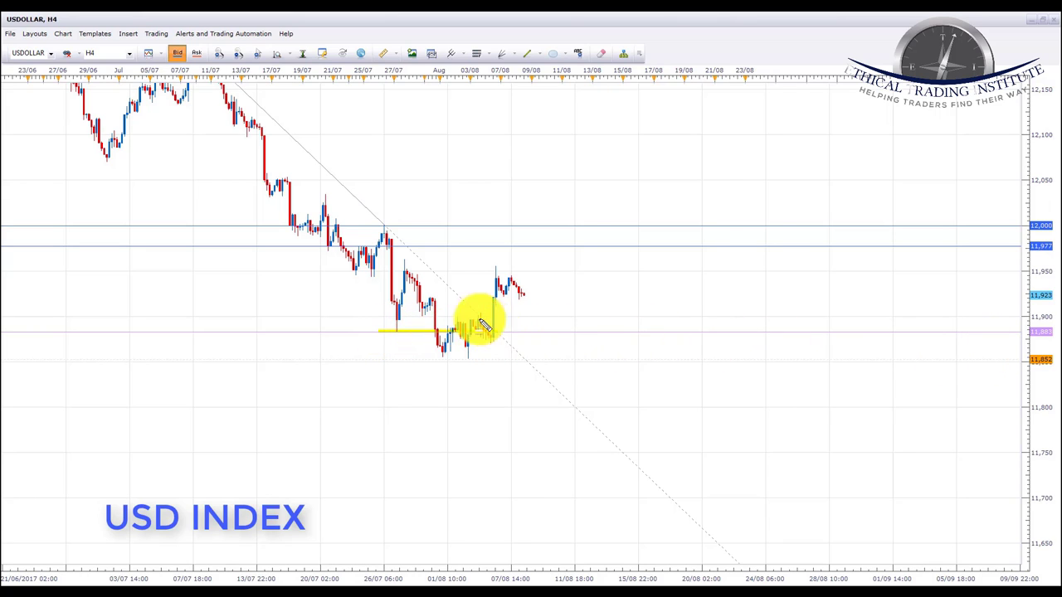
left_click_drag(431, 269, 506, 332)
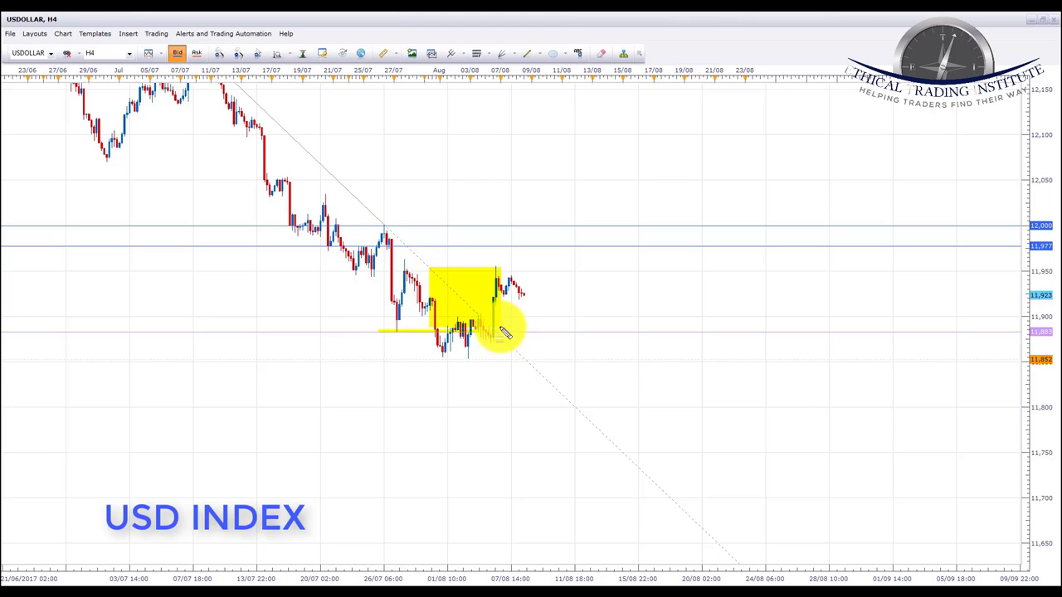
key("Escape")
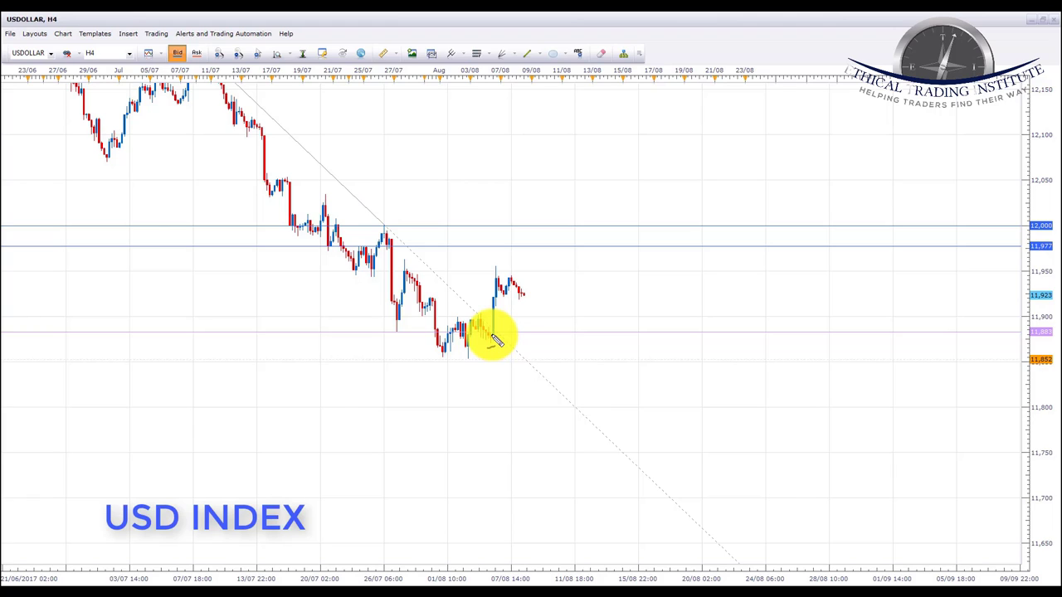
Step: Trace the latest USDOLLAR rally and pullback, and highlight the 11,977 and 12,000 levels above price
mouse_move(492, 340)
left_mouse_down()
mouse_move(496, 280)
mouse_move(521, 288)
left_mouse_up()
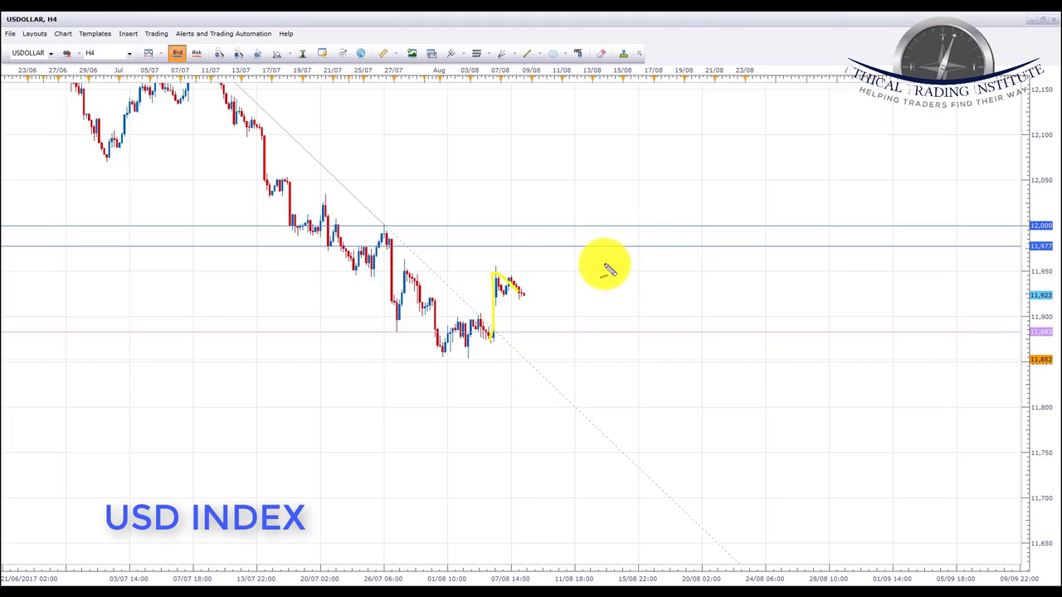
left_click_drag(502, 244, 579, 242)
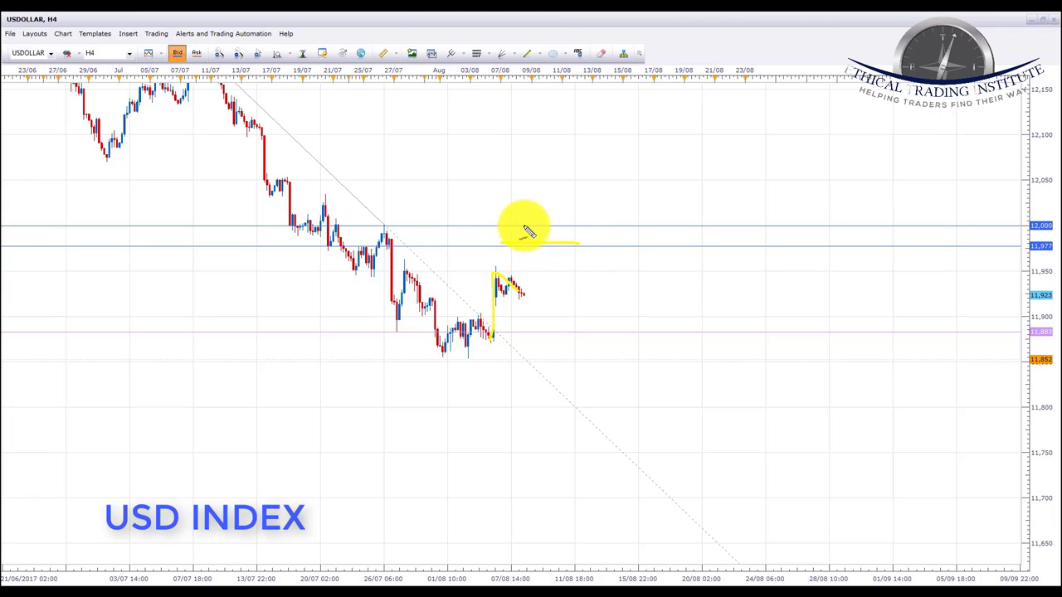
left_click_drag(493, 222, 575, 222)
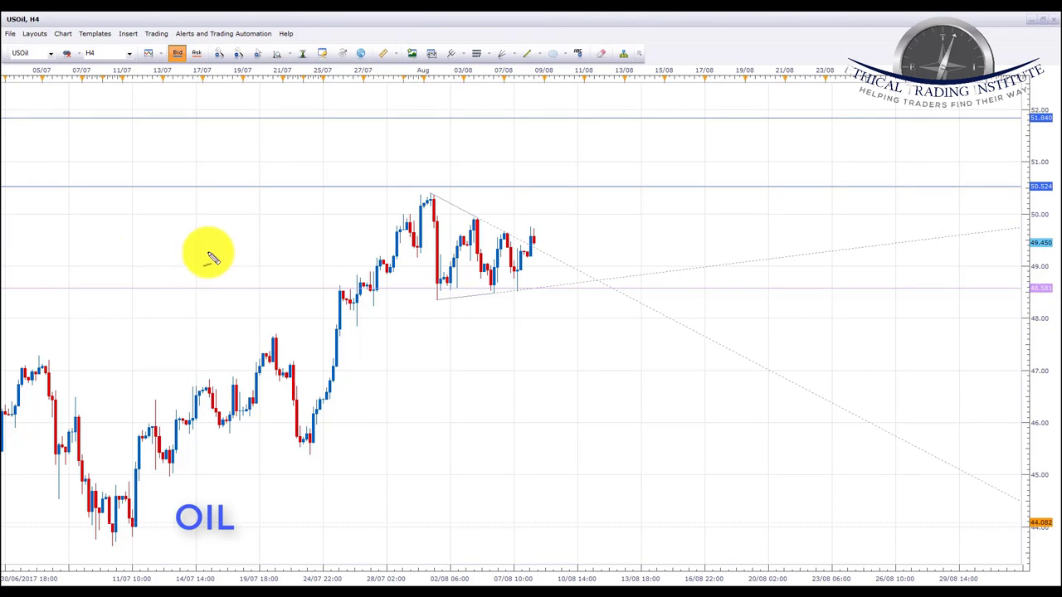
Step: Trace the July uptrend on the USOil chart and outline the converging triangle formed by the August price action
mouse_move(114, 531)
left_mouse_down()
mouse_move(152, 440)
mouse_move(215, 412)
mouse_move(249, 375)
mouse_move(327, 386)
mouse_move(367, 275)
mouse_move(424, 213)
mouse_move(444, 232)
left_mouse_up()
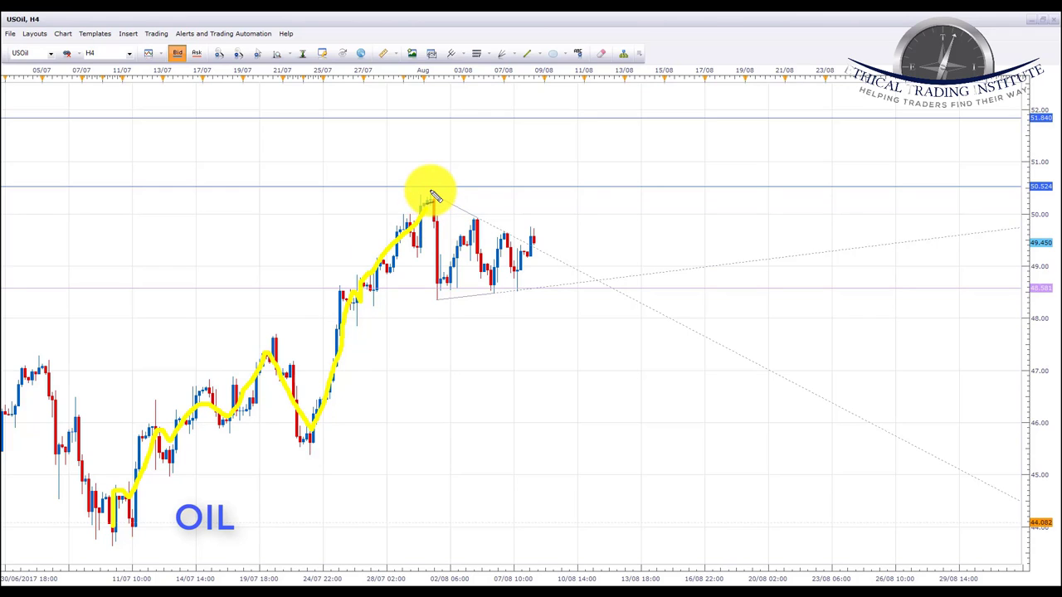
left_click_drag(435, 196, 591, 274)
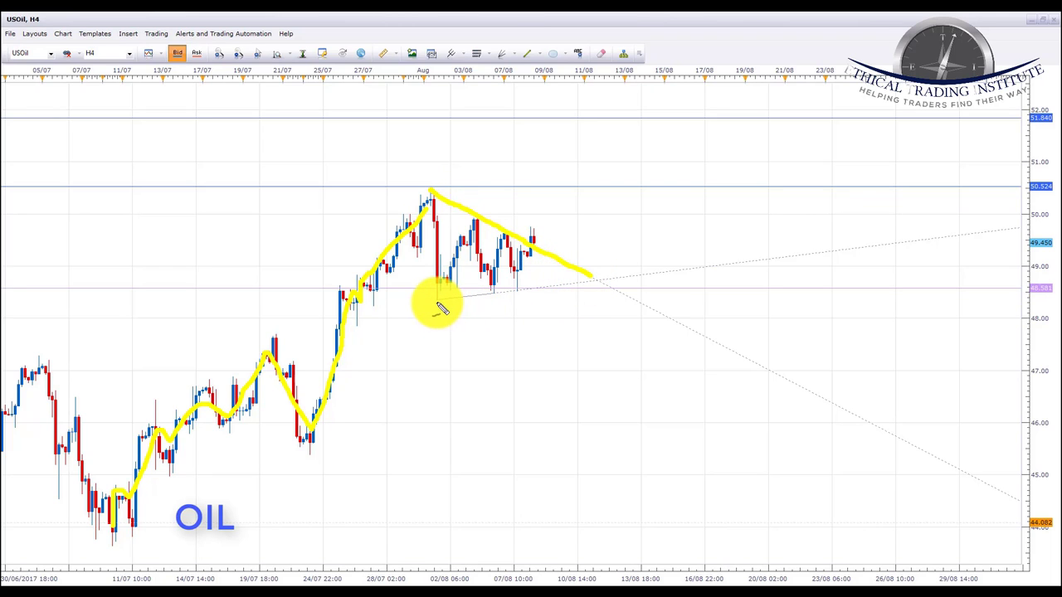
left_click_drag(434, 300, 591, 282)
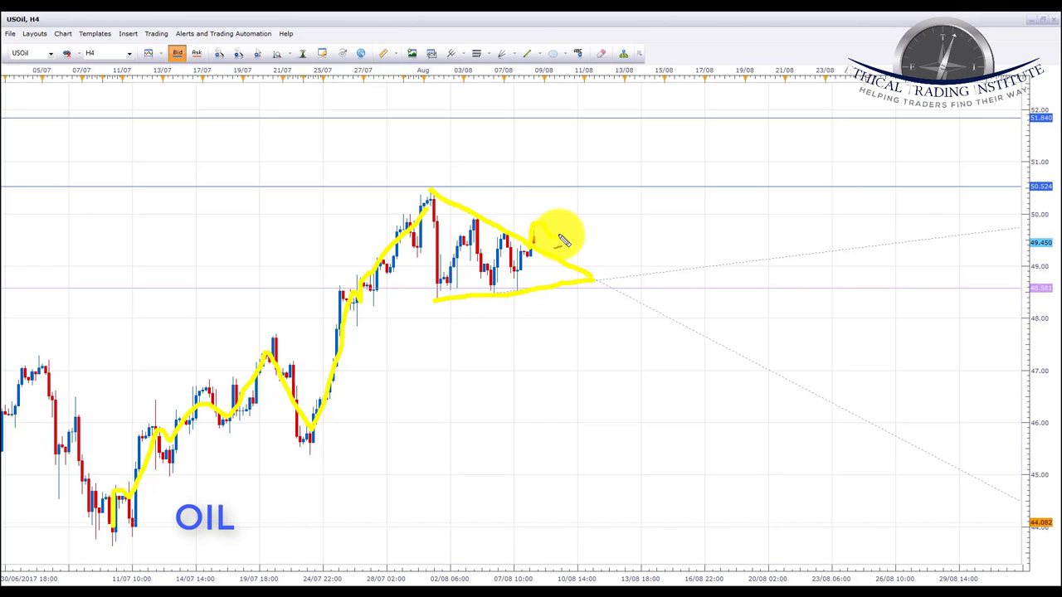
Step: Sketch a projected rise from the triangle breakout to the 50.524 level, circle the USOil instrument name, and clear the markings
mouse_move(566, 229)
left_mouse_down()
mouse_move(561, 208)
mouse_move(571, 192)
left_mouse_up()
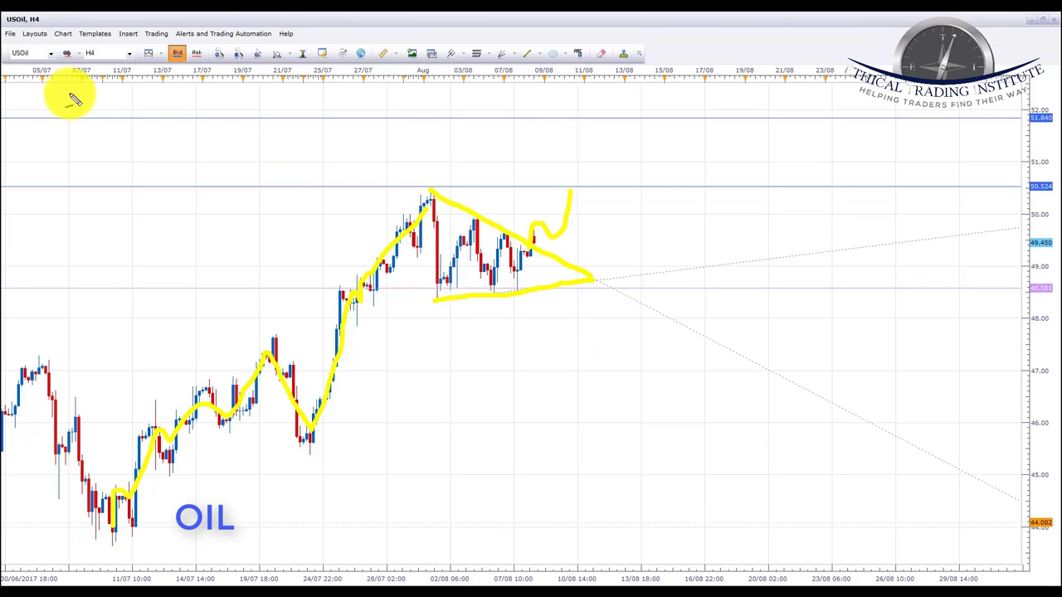
mouse_move(35, 50)
left_mouse_down()
mouse_move(12, 60)
mouse_move(28, 33)
mouse_move(37, 48)
left_mouse_up()
key("e")
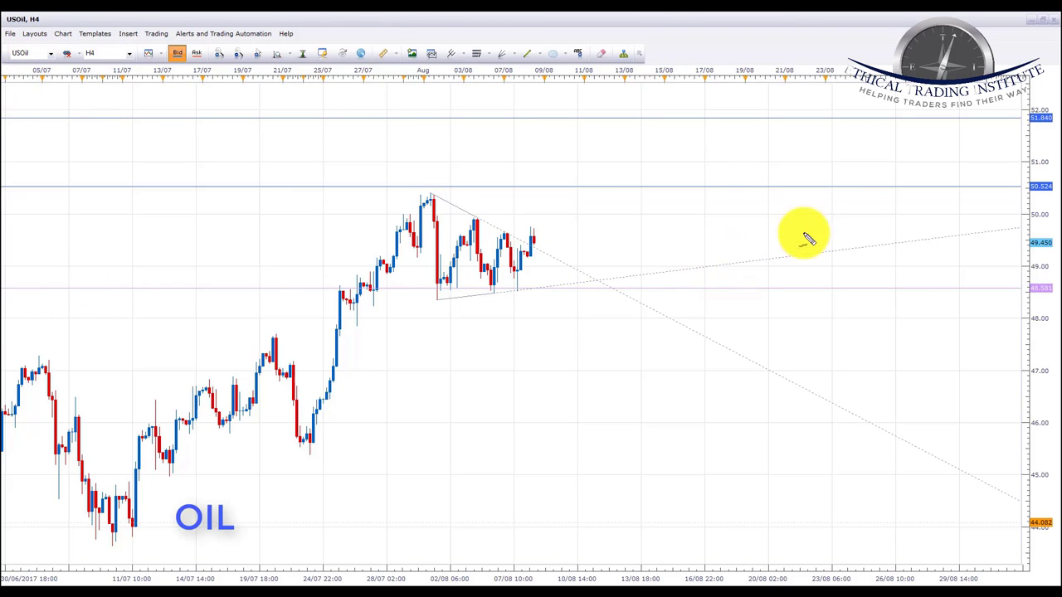
Step: Circle the 50.524 price label on USOil and sketch a projected breakout to the 51.840 level, and clear the markings
mouse_move(1047, 181)
left_mouse_down()
mouse_move(1015, 180)
mouse_move(1034, 204)
mouse_move(1024, 175)
mouse_move(1047, 178)
left_mouse_up()
mouse_move(391, 214)
left_mouse_down()
mouse_move(404, 198)
mouse_move(497, 184)
mouse_move(568, 200)
mouse_move(550, 190)
mouse_move(551, 171)
mouse_move(606, 183)
mouse_move(645, 135)
mouse_move(617, 111)
mouse_move(497, 115)
left_mouse_up()
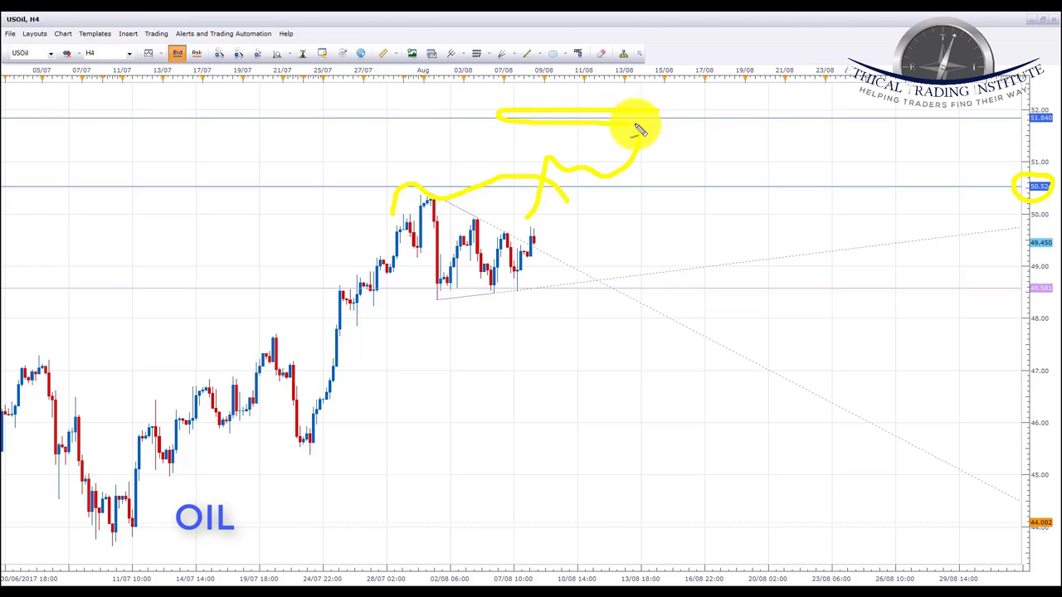
key("Escape")
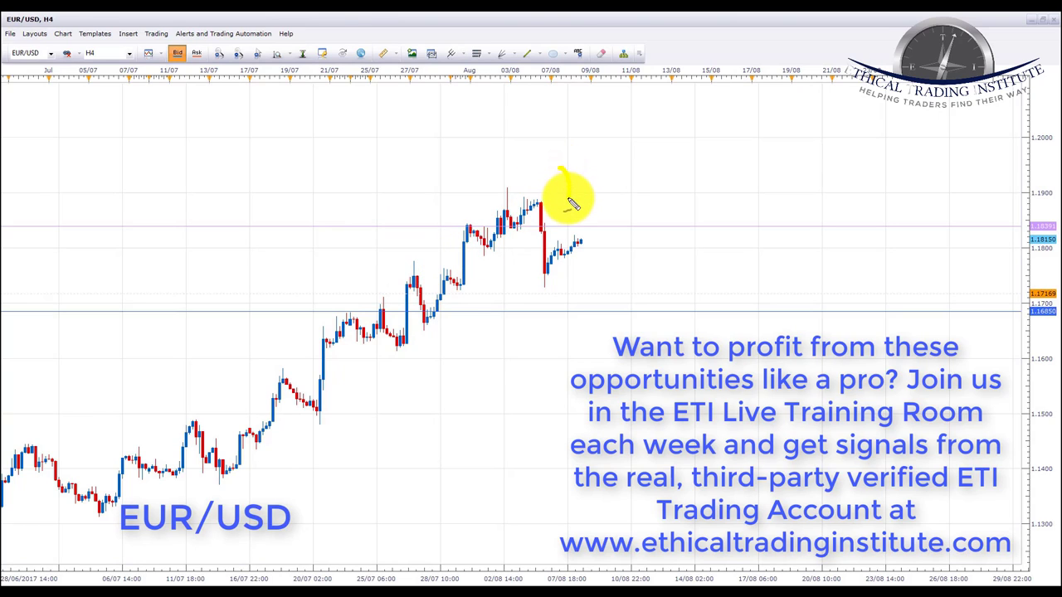
Step: On the EUR/USD chart, mark the sharp August drop with an arrow, circle the pair name, and trace the drop and rebound
left_click_drag(556, 210, 553, 214)
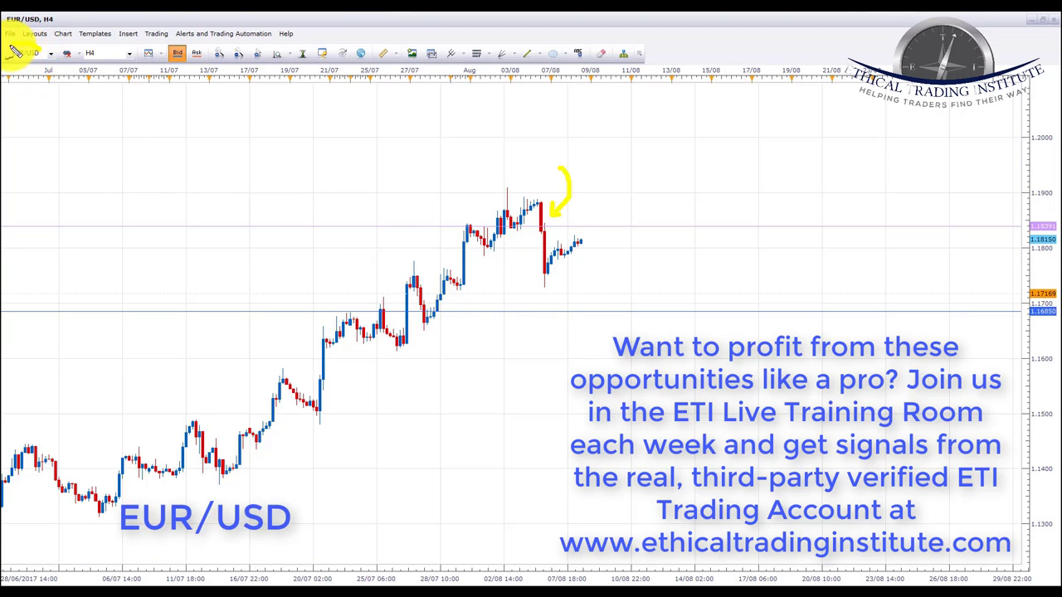
mouse_move(15, 52)
left_mouse_down()
mouse_move(28, 64)
mouse_move(18, 46)
left_mouse_up()
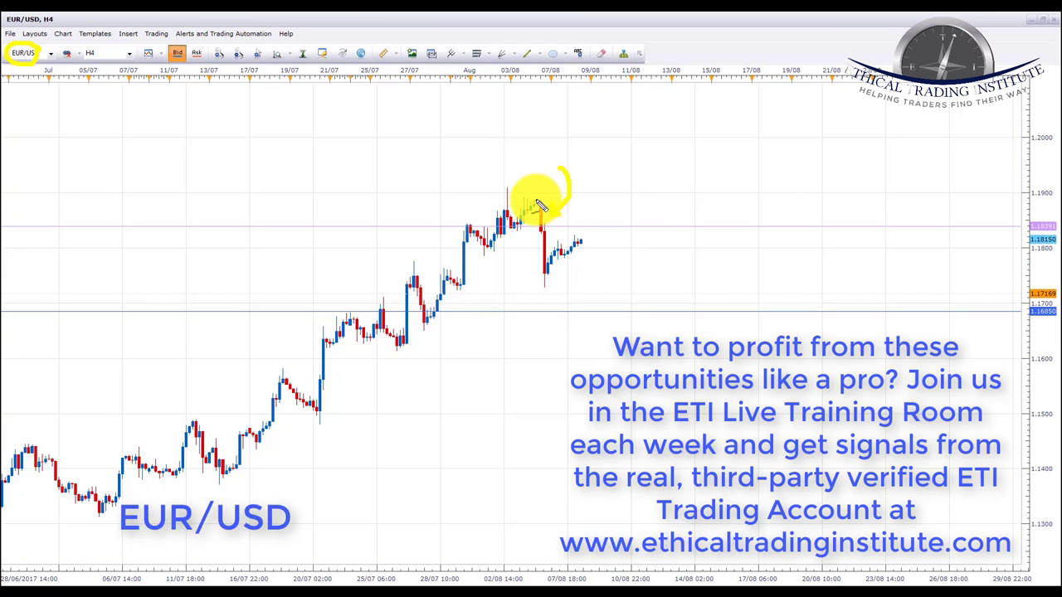
mouse_move(541, 211)
left_mouse_down()
mouse_move(550, 277)
mouse_move(584, 241)
left_mouse_up()
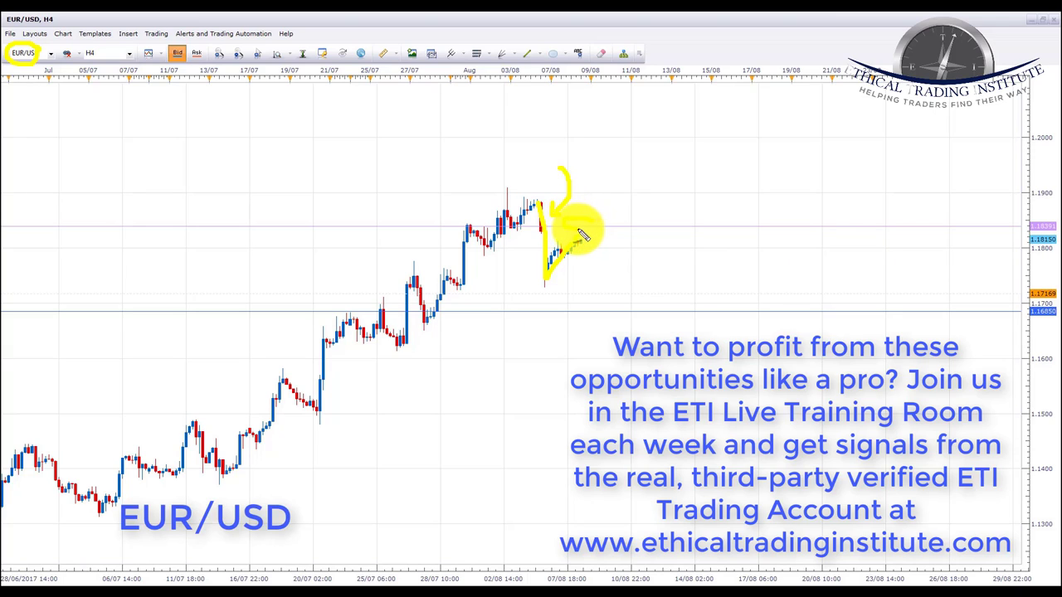
Step: Highlight the 1.18391 level on EUR/USD and sketch a projected decline from it toward the 1.16850 level
left_click_drag(597, 238, 588, 219)
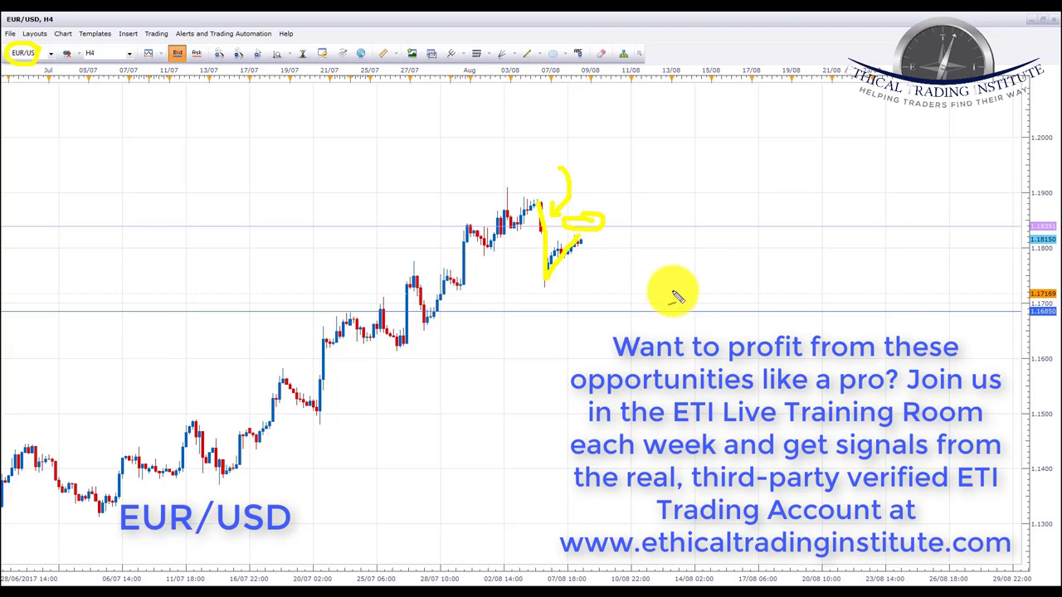
left_click_drag(498, 225, 540, 225)
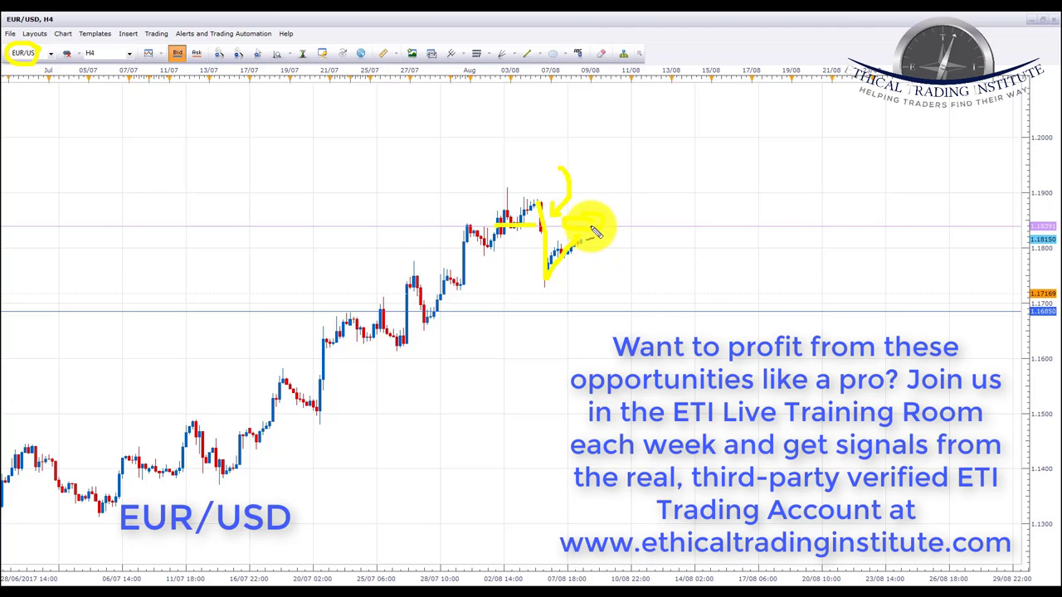
left_click_drag(596, 232, 631, 300)
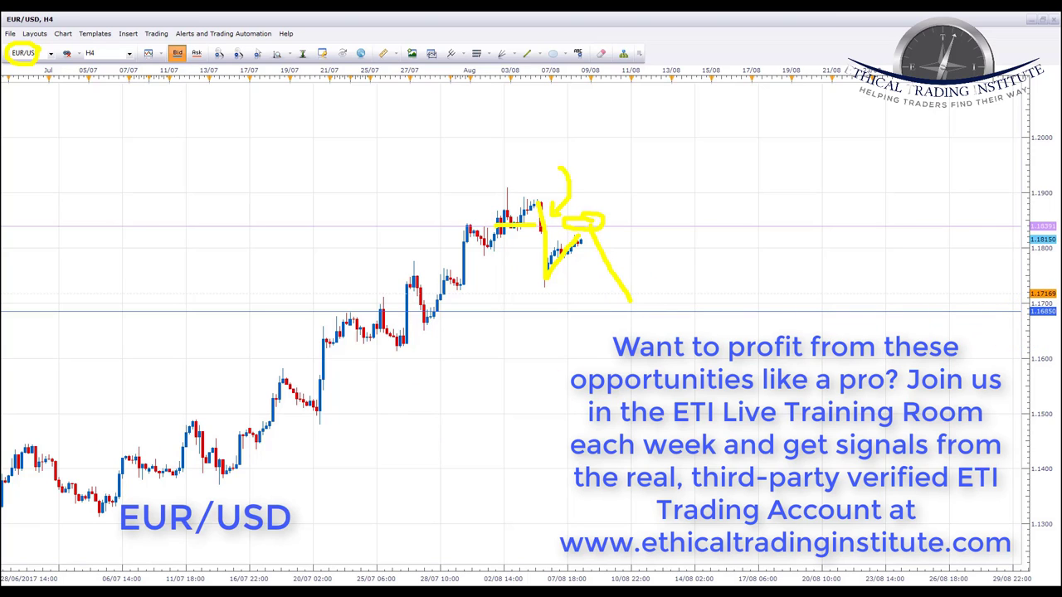
key("Escape")
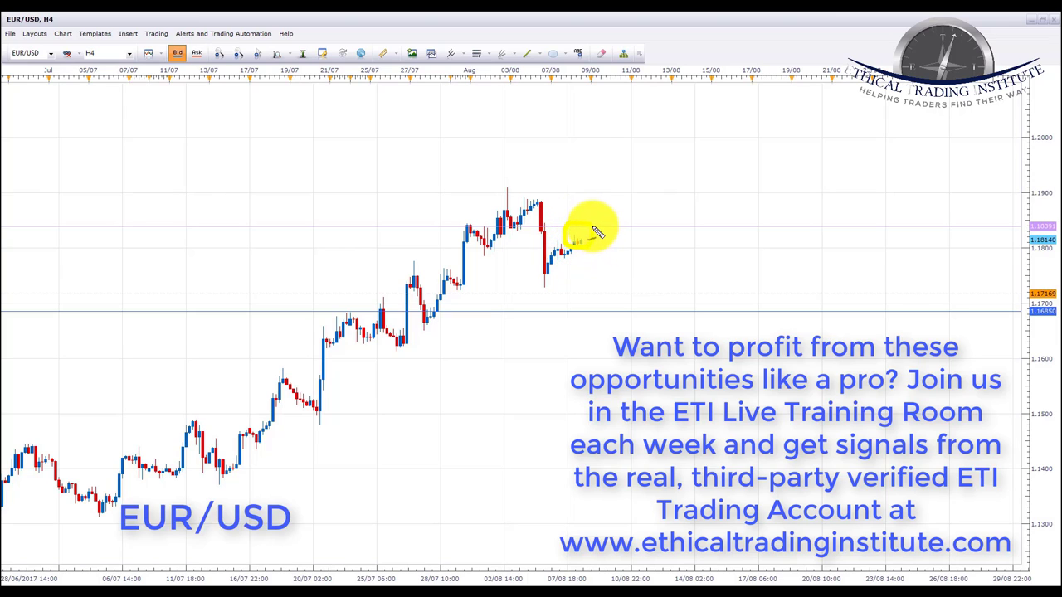
mouse_move(589, 238)
left_mouse_down()
mouse_move(636, 313)
mouse_move(622, 304)
mouse_move(585, 319)
mouse_move(652, 316)
mouse_move(611, 316)
left_mouse_up()
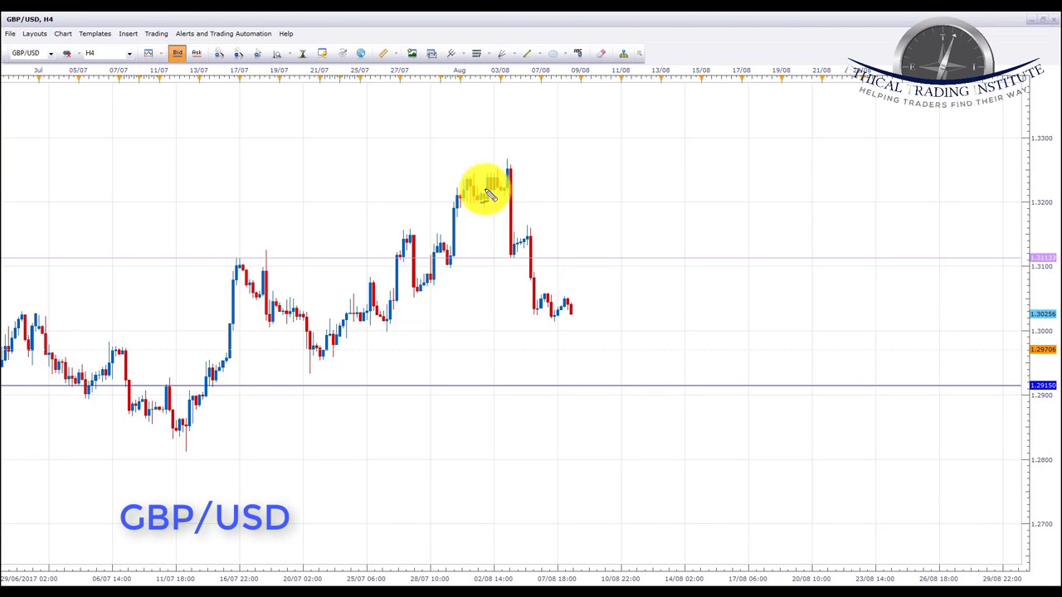
Step: Trace the August decline from the peak on the GBP/USD chart and clear the tracing
mouse_move(509, 159)
left_mouse_down()
mouse_move(512, 243)
mouse_move(525, 234)
mouse_move(544, 315)
left_mouse_up()
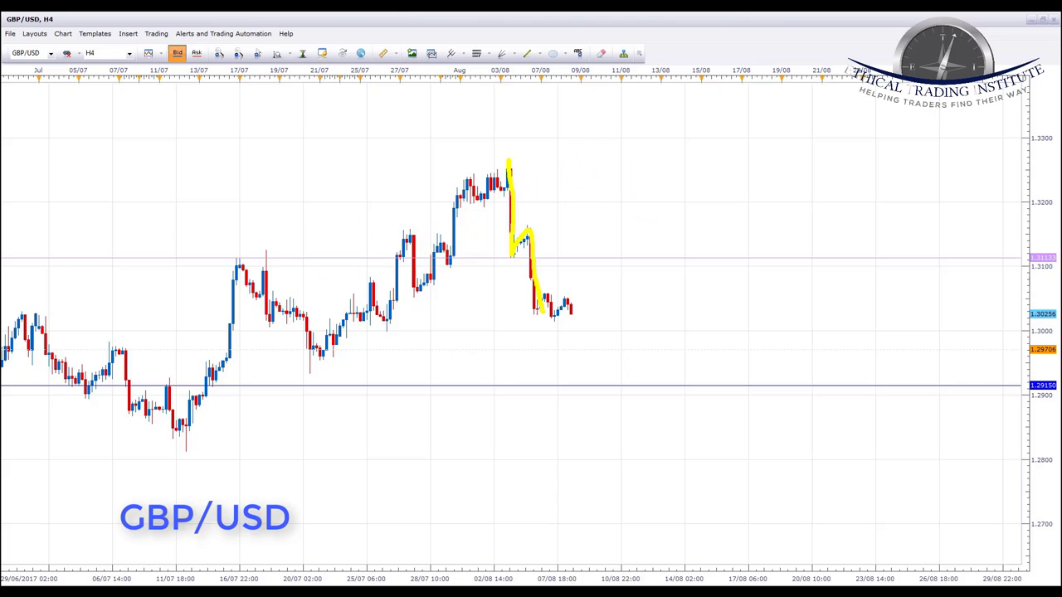
key("Escape")
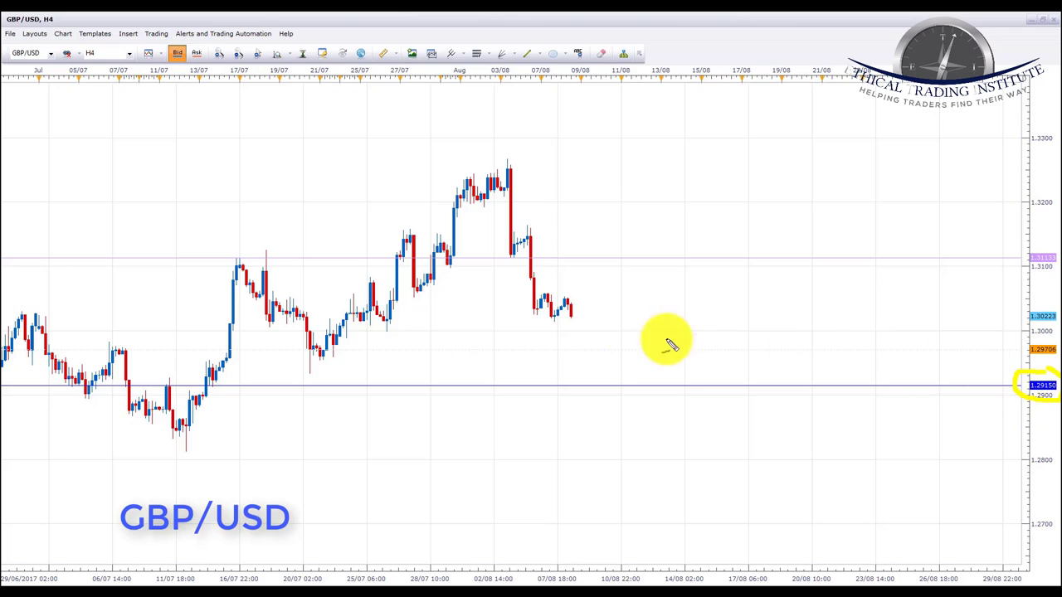
Step: Sketch a GBP/USD rebound to the purple level above 1.3100 and a decline to 1.29150, circling the 1.29150 label
left_click_drag(570, 314, 619, 262)
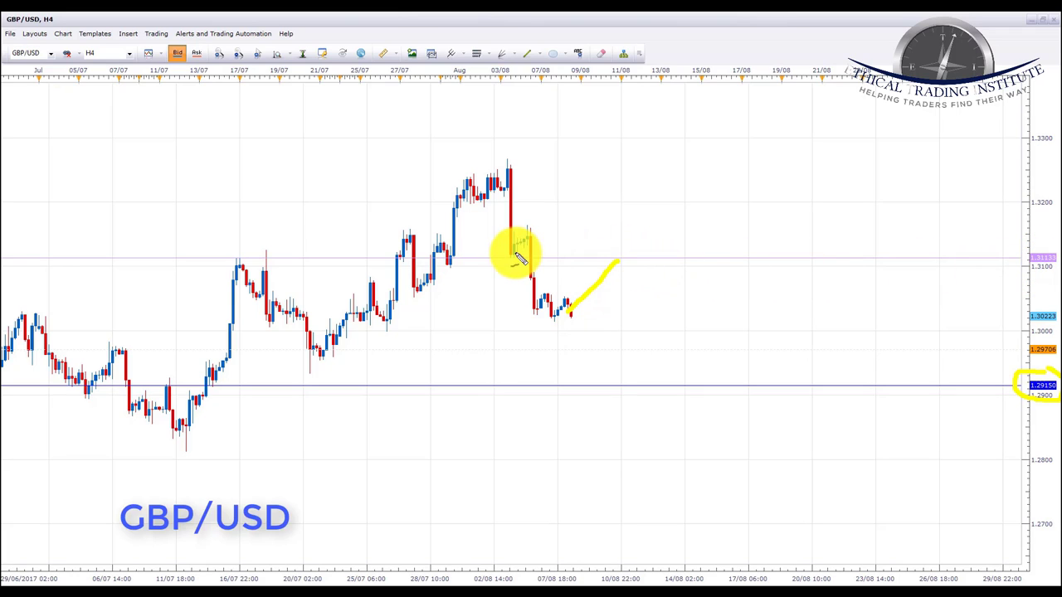
left_click_drag(511, 257, 621, 261)
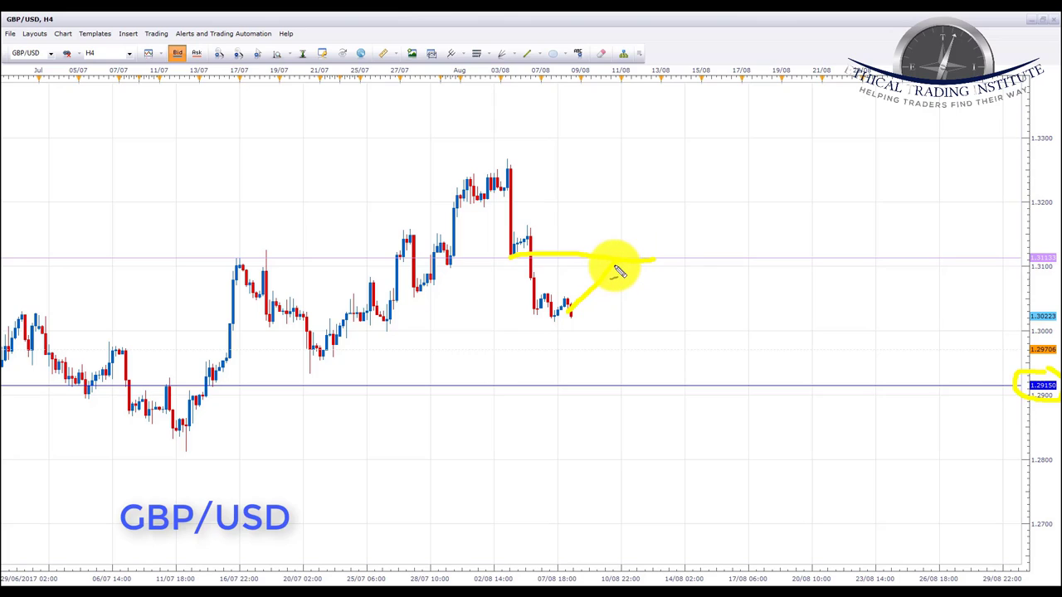
left_click_drag(618, 267, 658, 383)
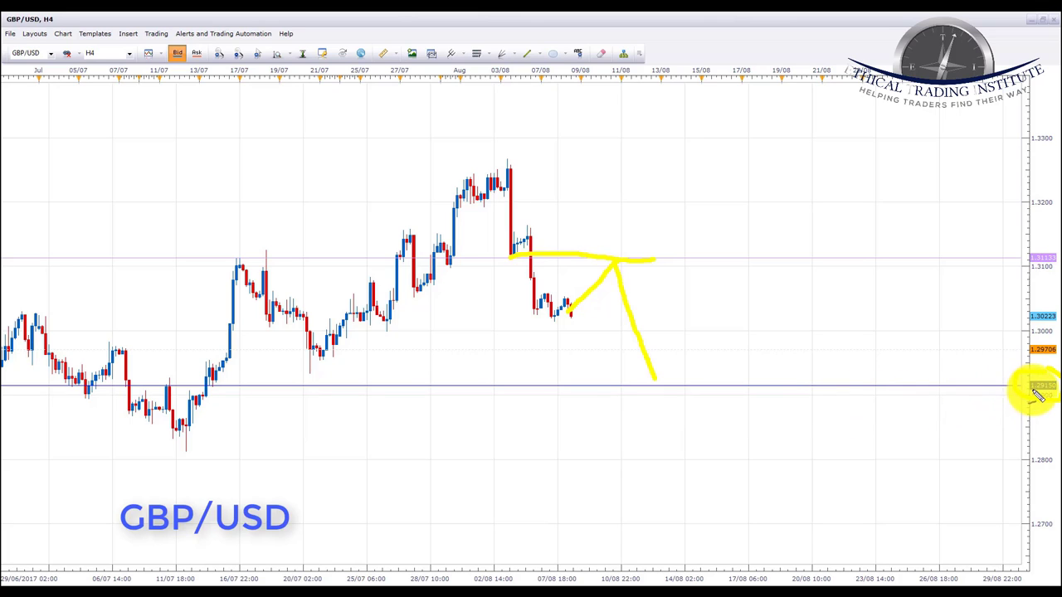
left_click_drag(1050, 397, 1033, 374)
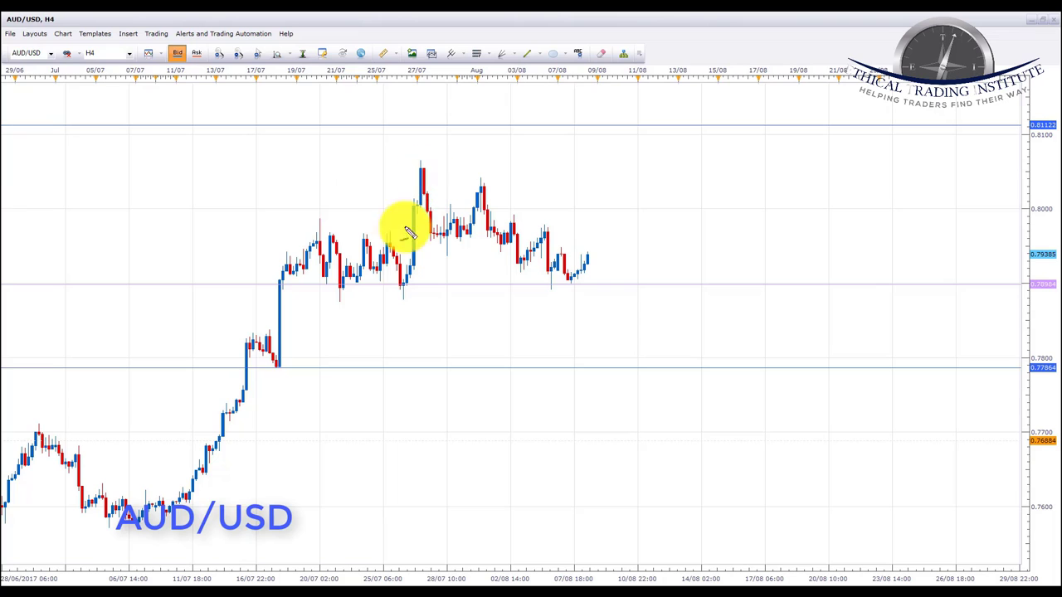
Step: Trace the AUD/USD price swings from mid-July to August and circle the 0.78904 label, and clear the markings
mouse_move(276, 369)
left_mouse_down()
mouse_move(299, 265)
mouse_move(317, 253)
mouse_move(375, 259)
mouse_move(413, 218)
mouse_move(423, 182)
mouse_move(445, 237)
mouse_move(483, 192)
mouse_move(513, 258)
mouse_move(563, 267)
mouse_move(564, 283)
left_mouse_up()
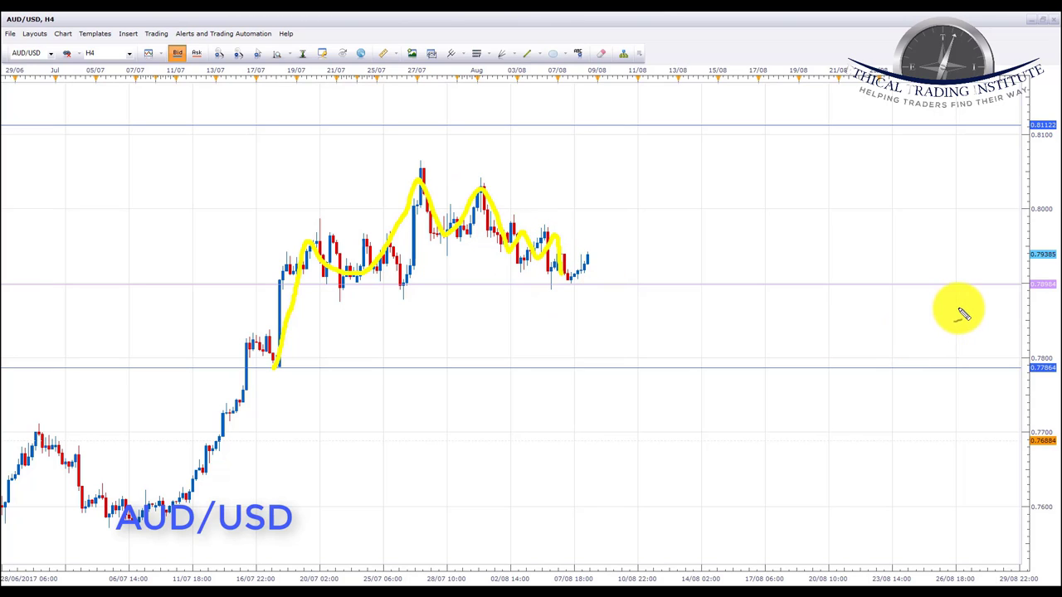
mouse_move(1043, 279)
left_mouse_down()
mouse_move(1032, 277)
mouse_move(1024, 293)
mouse_move(1055, 302)
left_mouse_up()
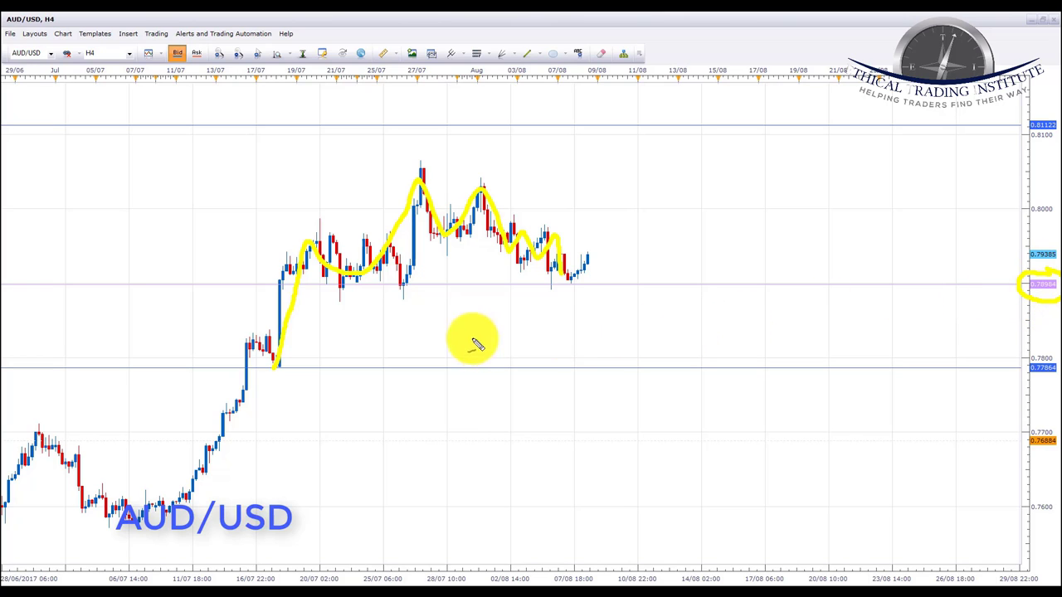
key("e")
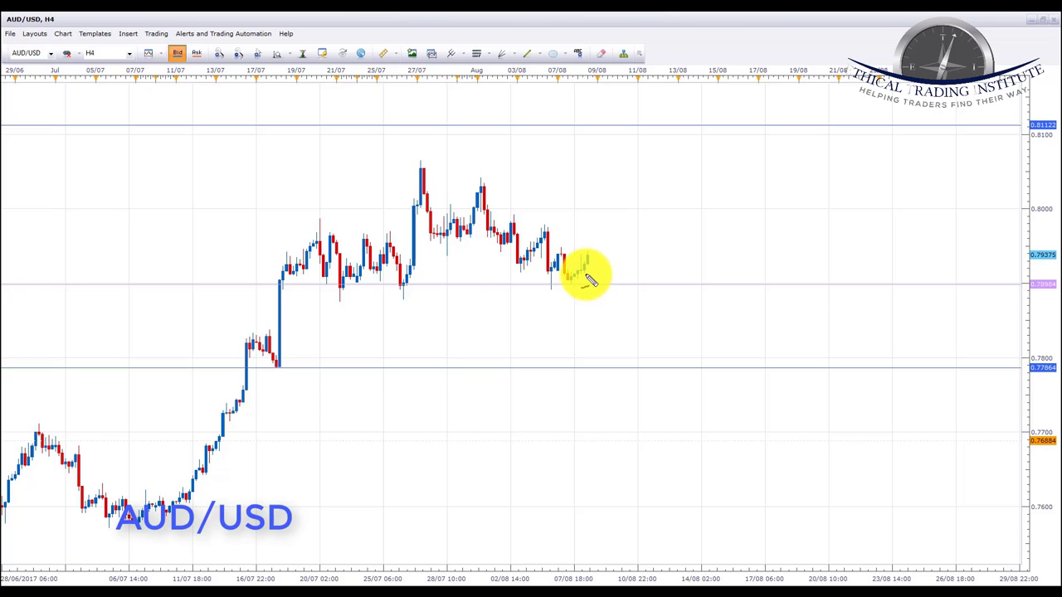
Step: Draw a descending trendline across the August highs on AUD/USD and mark the latest price touching it, and clear the markings
mouse_move(584, 277)
left_mouse_down()
mouse_move(556, 269)
mouse_move(576, 289)
mouse_move(584, 268)
left_mouse_up()
left_click_drag(477, 176, 636, 289)
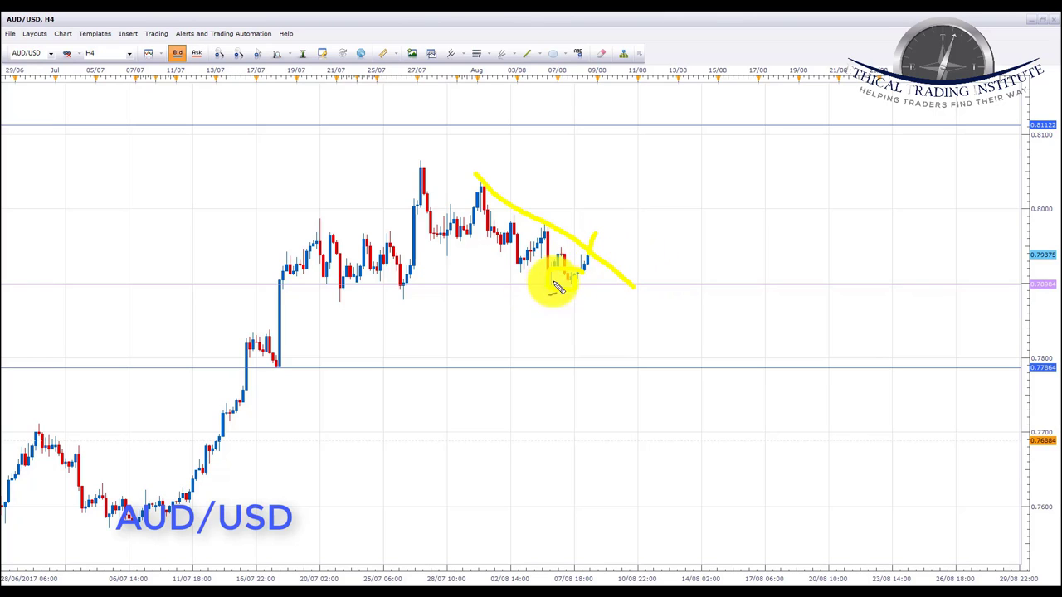
key("Escape")
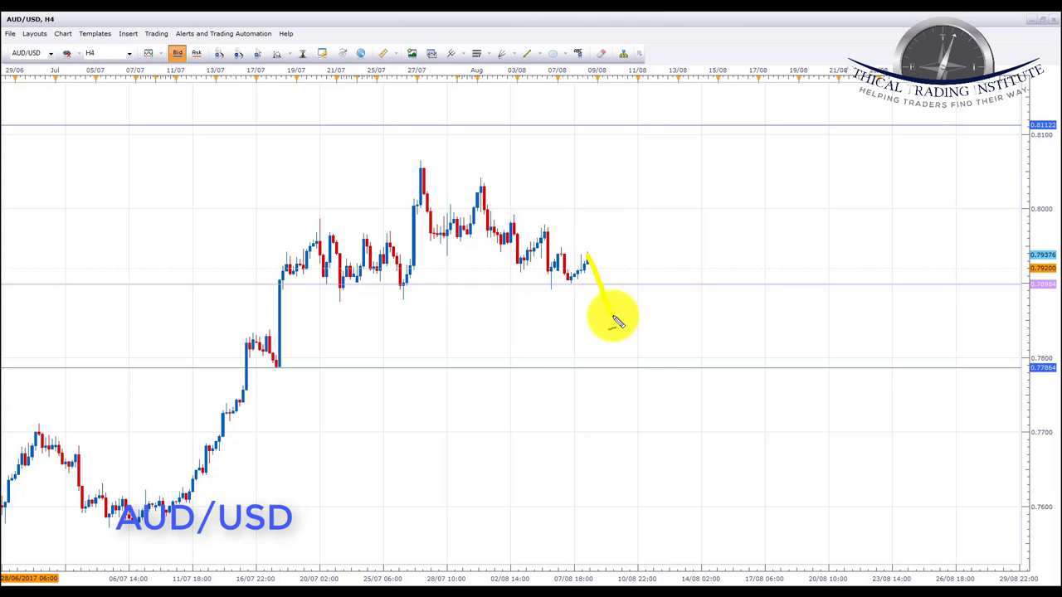
Step: Sketch an AUD/USD break below 0.78904, a retest, and a further decline toward 0.77864, circling the 0.77864 label
left_click_drag(626, 315, 633, 304)
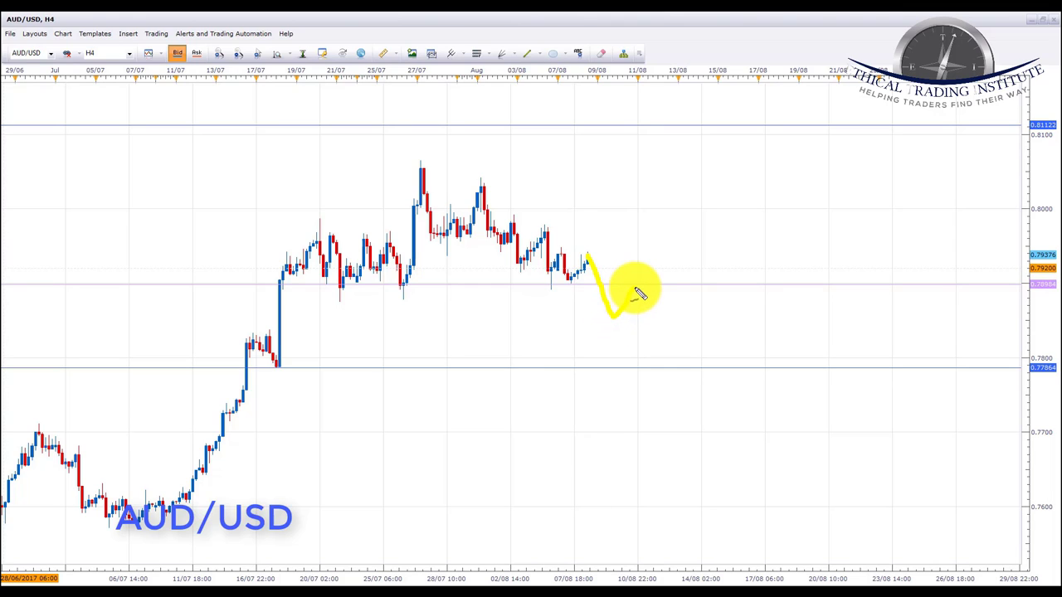
left_click_drag(642, 292, 671, 356)
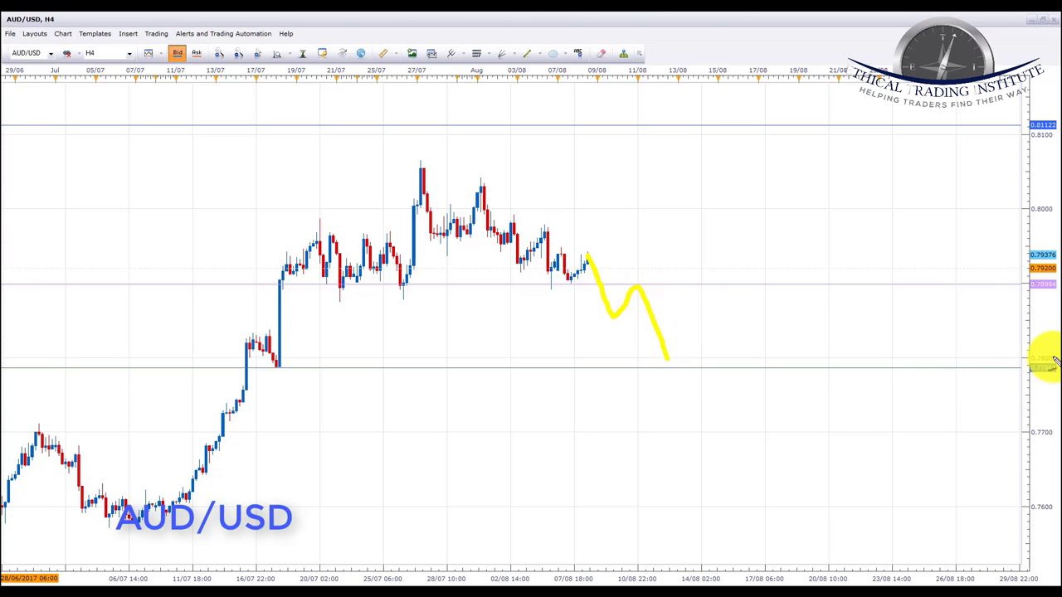
mouse_move(1043, 362)
left_mouse_down()
mouse_move(1026, 356)
mouse_move(1027, 384)
mouse_move(1059, 375)
left_mouse_up()
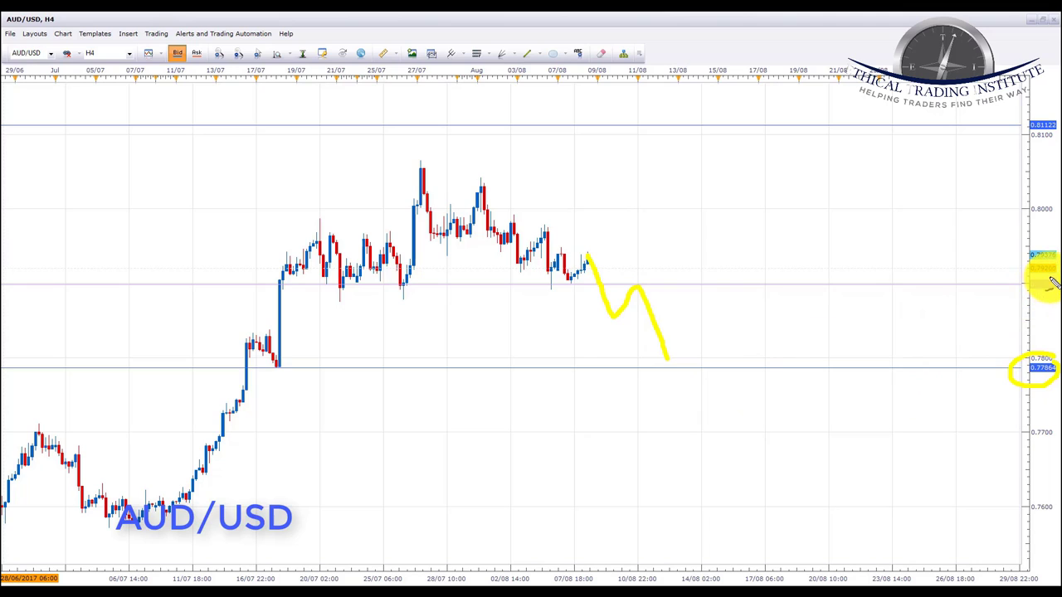
Step: Circle the 0.78904 label on AUD/USD and sketch an alternative rise with an arrow toward the 0.81122 level
mouse_move(1044, 280)
left_mouse_down()
mouse_move(1014, 288)
mouse_move(1042, 299)
mouse_move(1048, 274)
left_mouse_up()
mouse_move(689, 209)
left_mouse_down()
mouse_move(730, 159)
mouse_move(735, 169)
mouse_move(717, 156)
mouse_move(741, 153)
left_mouse_up()
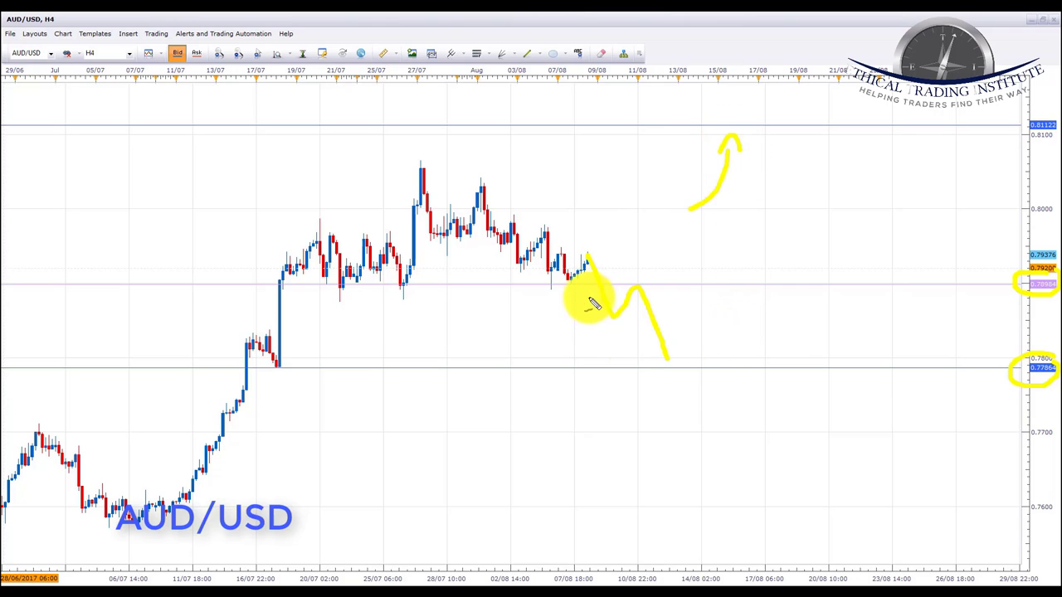
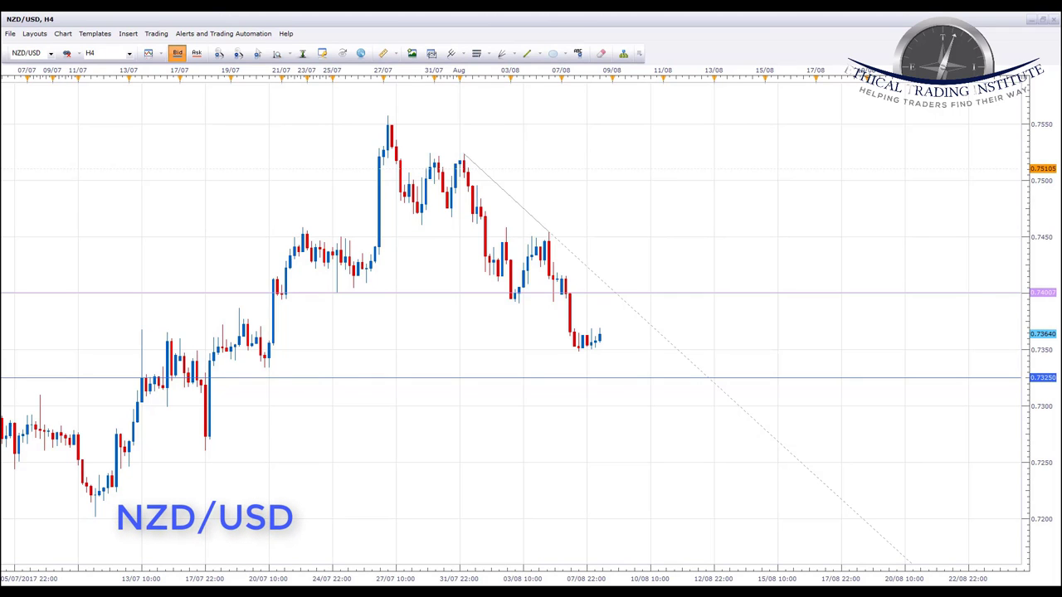
Step: Trace the NZD/USD downward swings from the late-July high to the August low, and clear the marking
mouse_move(398, 160)
left_mouse_down()
mouse_move(420, 207)
mouse_move(475, 203)
mouse_move(501, 271)
mouse_move(536, 240)
mouse_move(579, 346)
left_mouse_up()
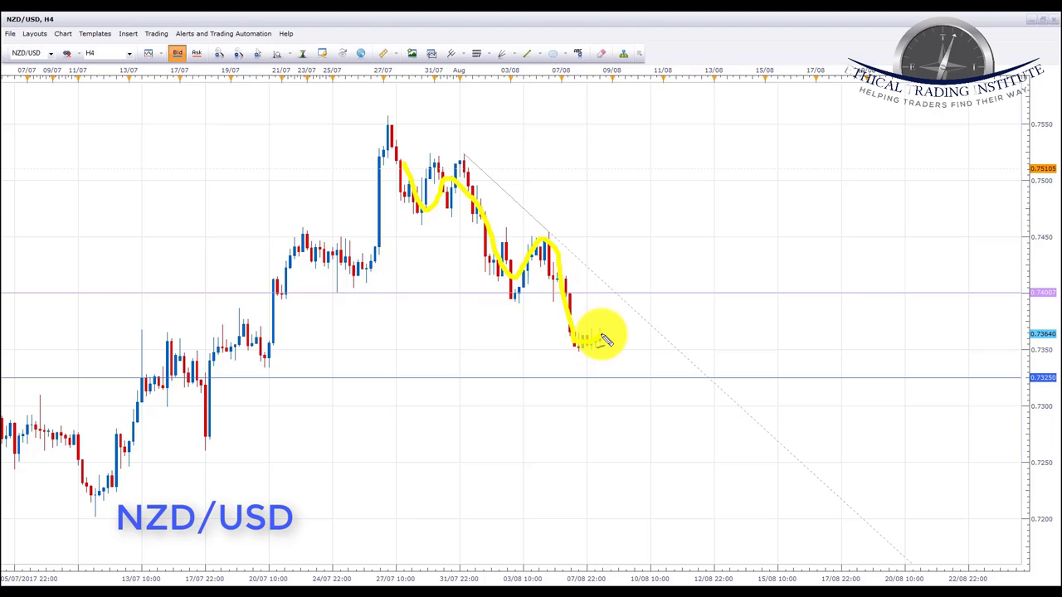
key("Escape")
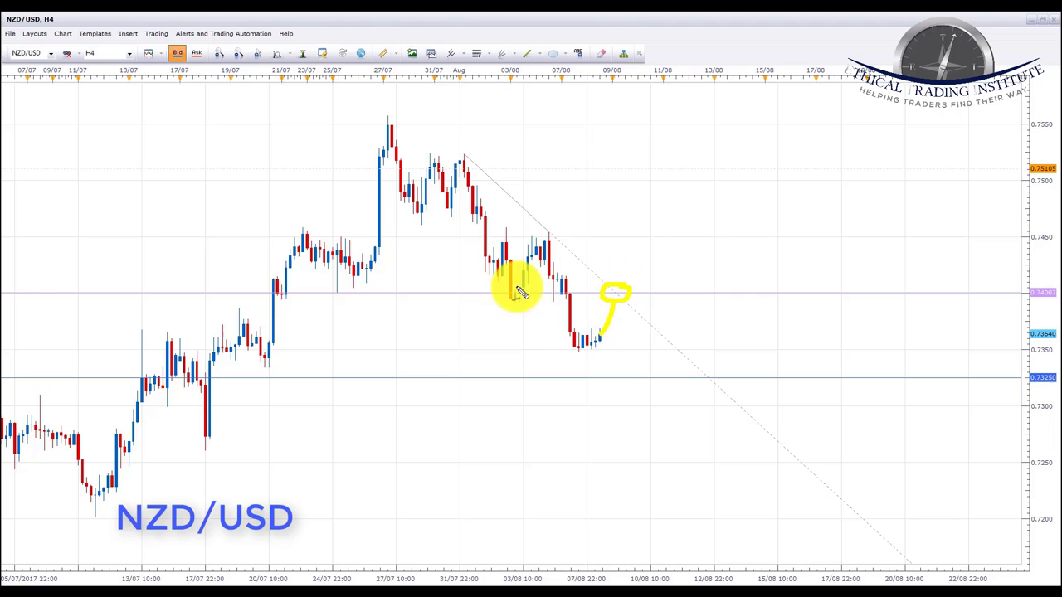
Step: Underline the past NZD/USD reactions at the purple 0.74007 level, sketch a rebound to it and a decline toward 0.73250, and circle the 0.73250 label
left_click_drag(239, 293, 343, 292)
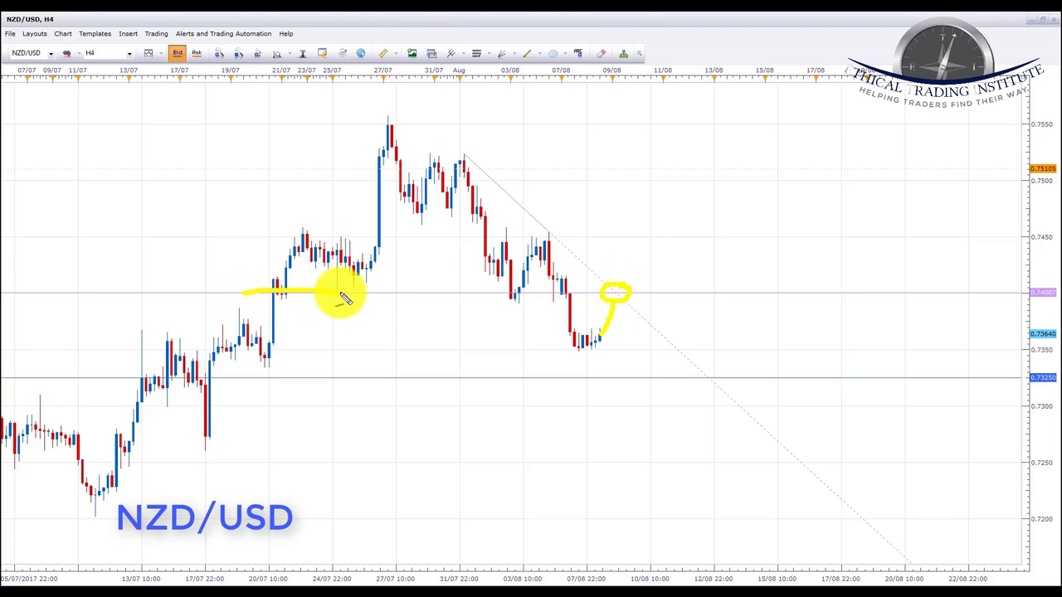
left_click_drag(469, 292, 571, 294)
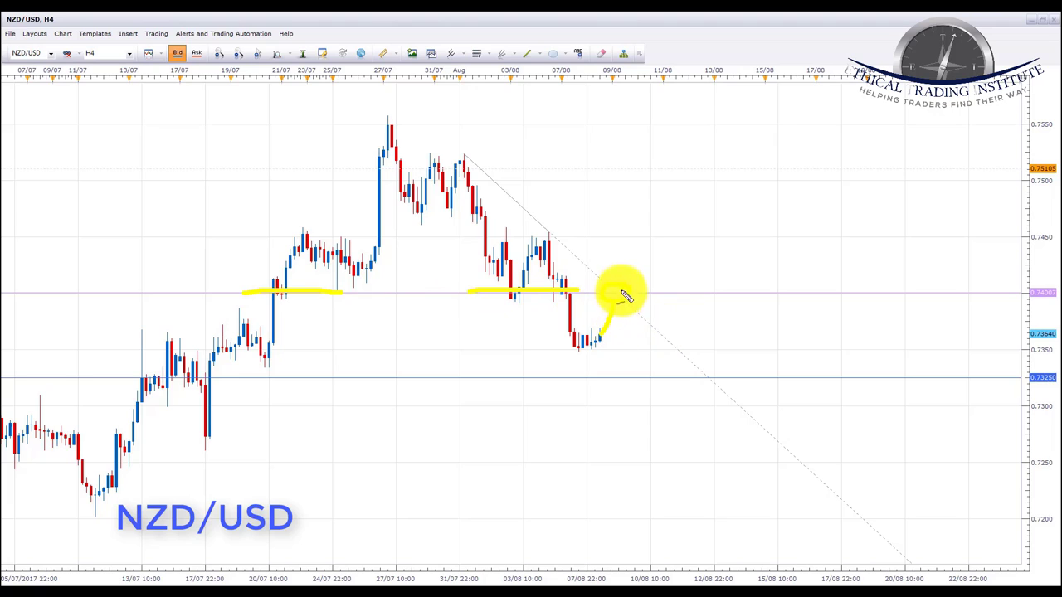
left_click_drag(598, 337, 621, 305)
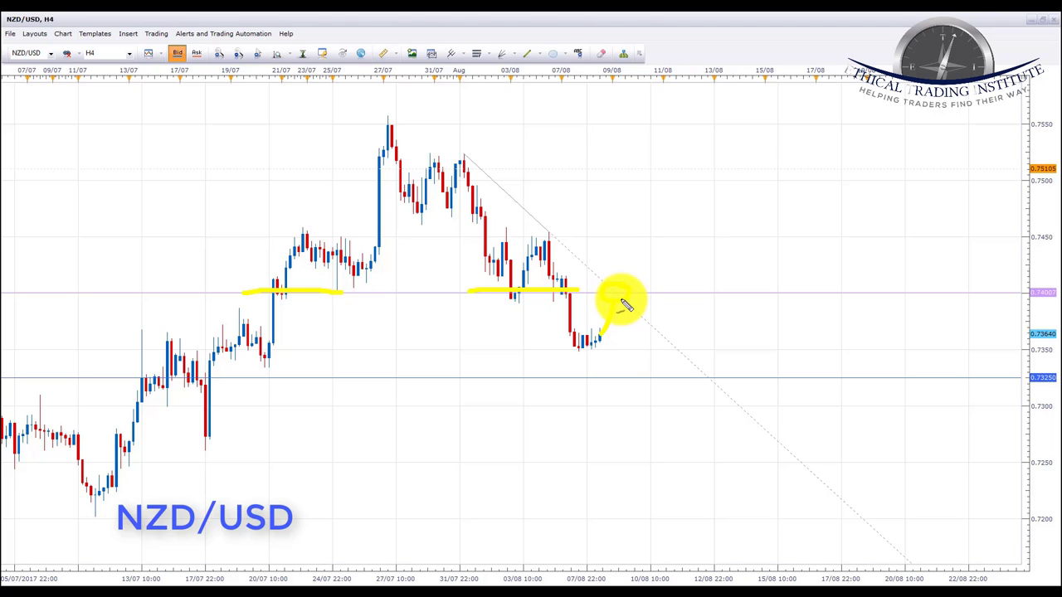
left_click_drag(632, 320, 654, 370)
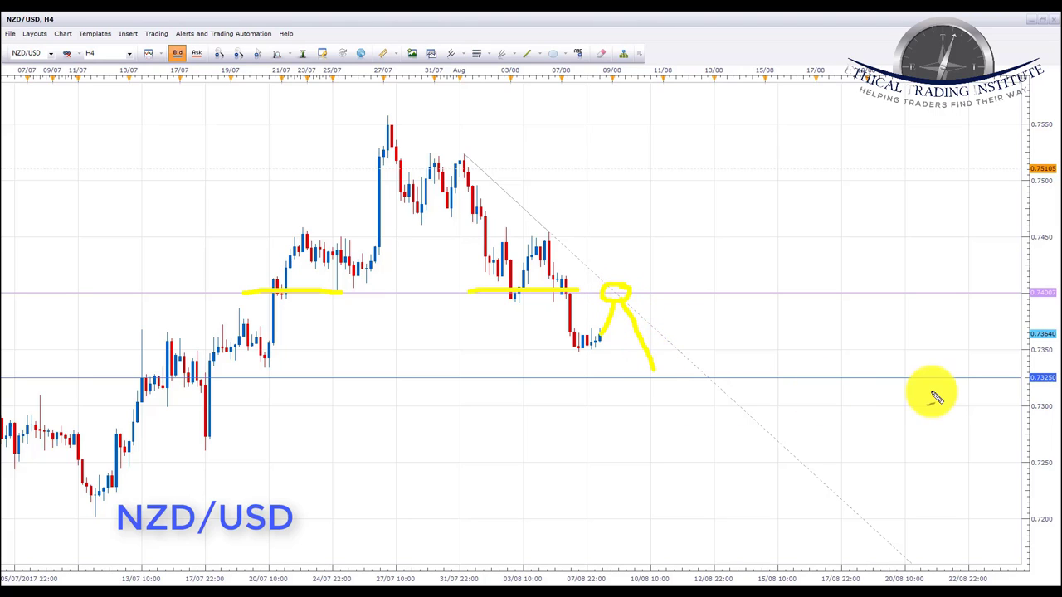
mouse_move(1044, 372)
left_mouse_down()
mouse_move(1020, 374)
mouse_move(1047, 401)
left_mouse_up()
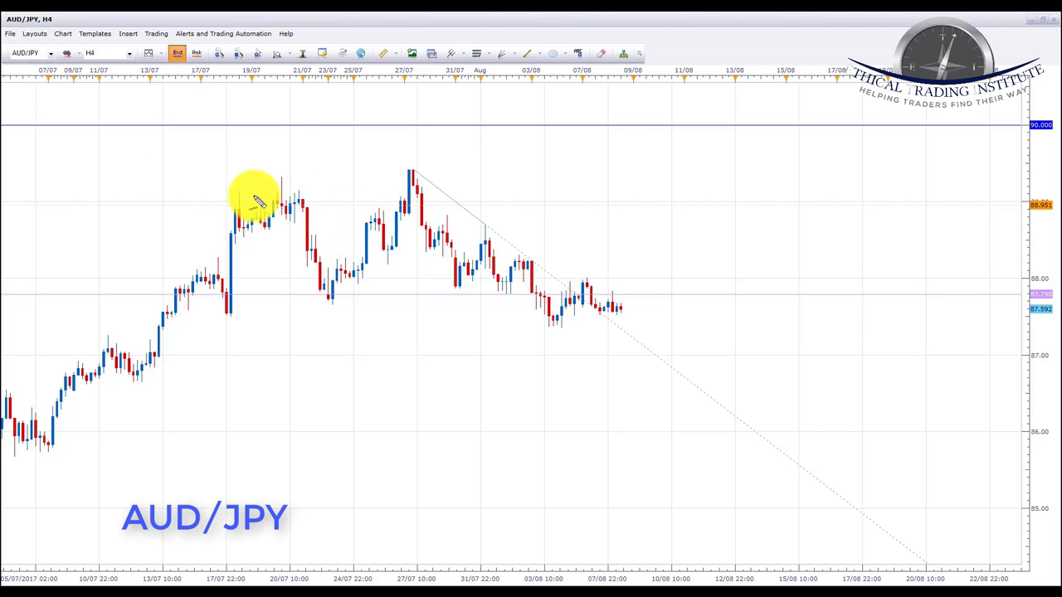
Step: Draw AUD/JPY resistance across the July highs above 89.00, circle the 87.790 label and underline its support areas, and clear the markings
left_click_drag(225, 197, 545, 199)
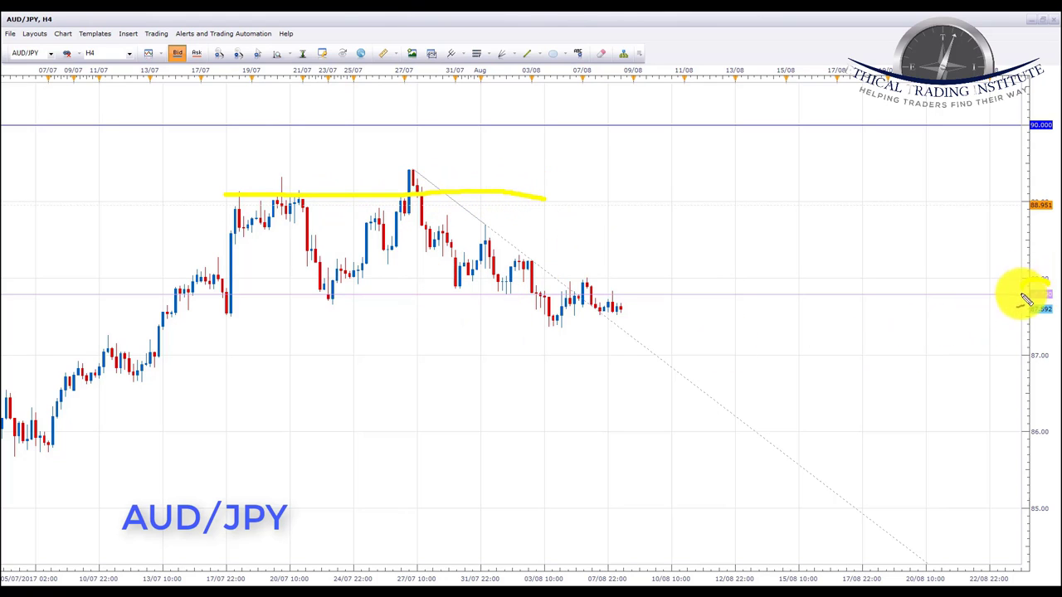
left_click_drag(295, 295, 356, 296)
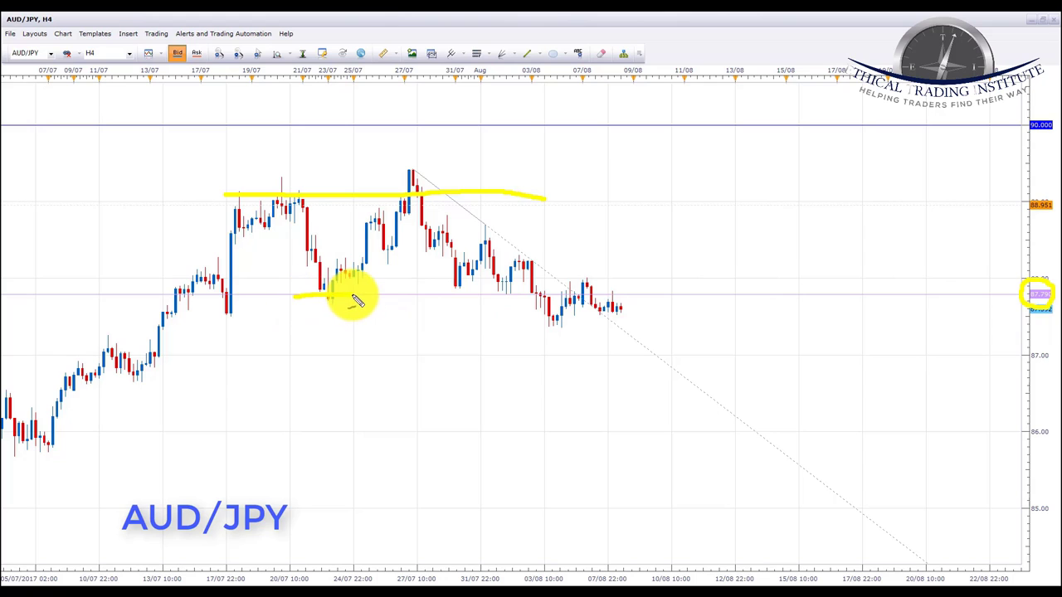
left_click_drag(449, 295, 573, 293)
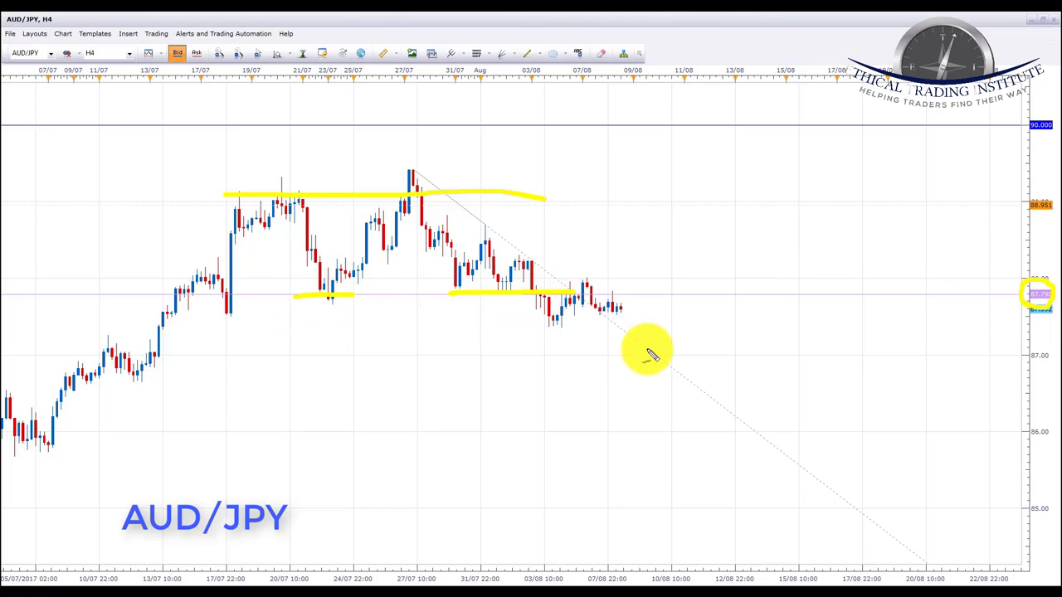
mouse_move(20, 537)
left_mouse_down()
mouse_move(73, 461)
mouse_move(102, 349)
mouse_move(179, 214)
left_mouse_up()
mouse_move(79, 135)
left_mouse_down()
mouse_move(95, 256)
mouse_move(116, 218)
left_mouse_up()
key("Escape")
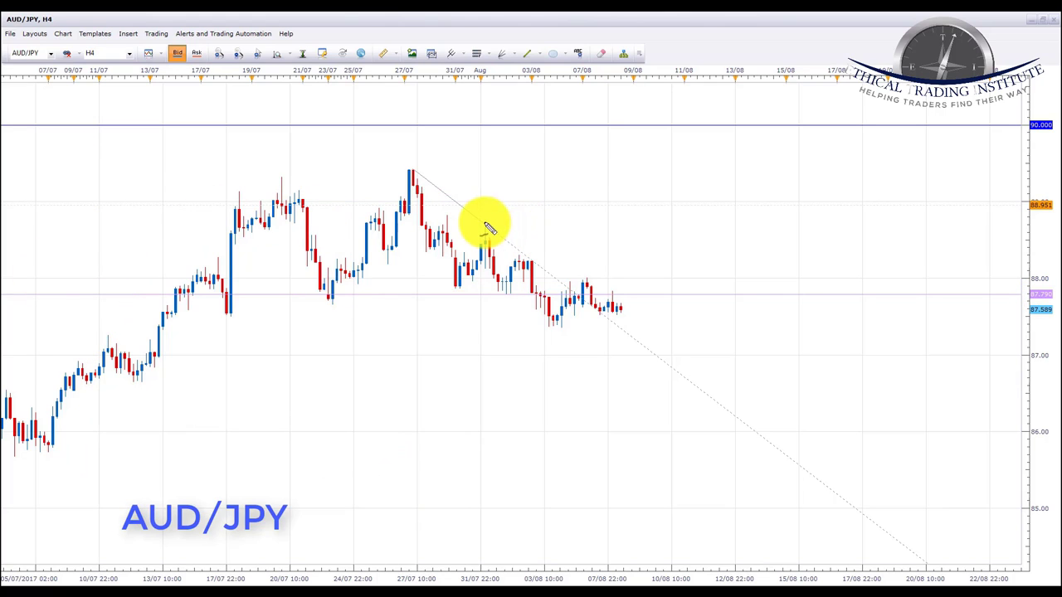
Step: Box the three AUD/JPY highs that touch the descending trendline and circle the 87.790 label
left_click_drag(487, 228, 487, 223)
left_click_drag(419, 172, 410, 166)
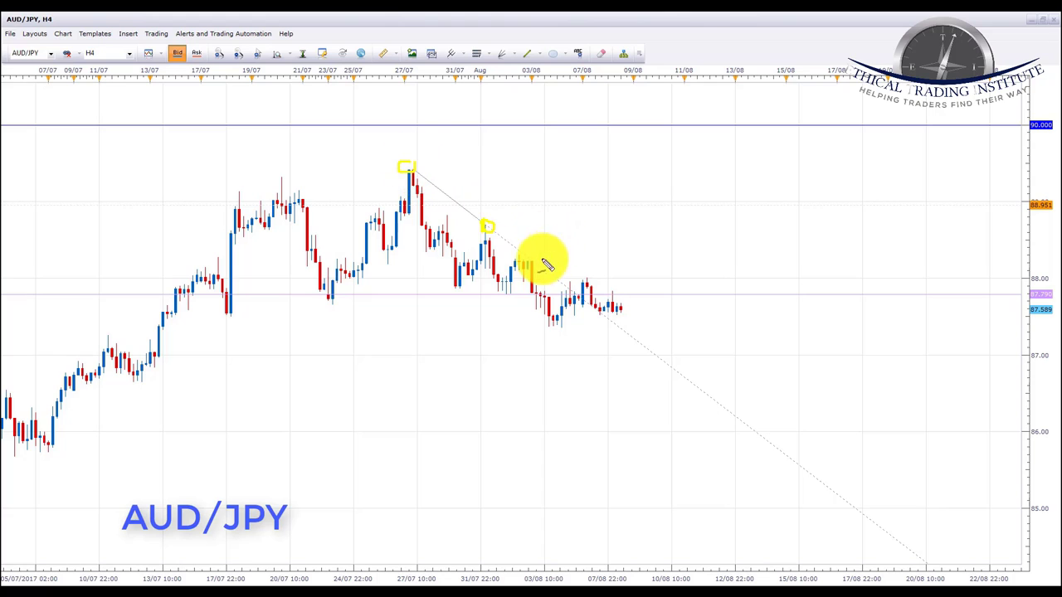
left_click_drag(535, 262, 530, 259)
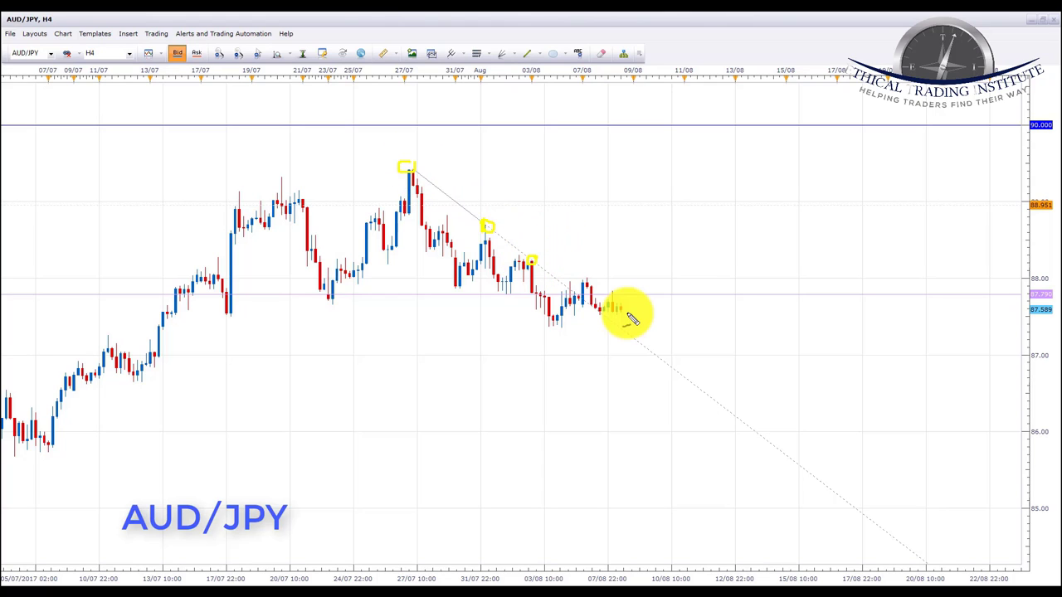
mouse_move(1026, 292)
left_mouse_down()
mouse_move(1036, 308)
mouse_move(1031, 284)
left_mouse_up()
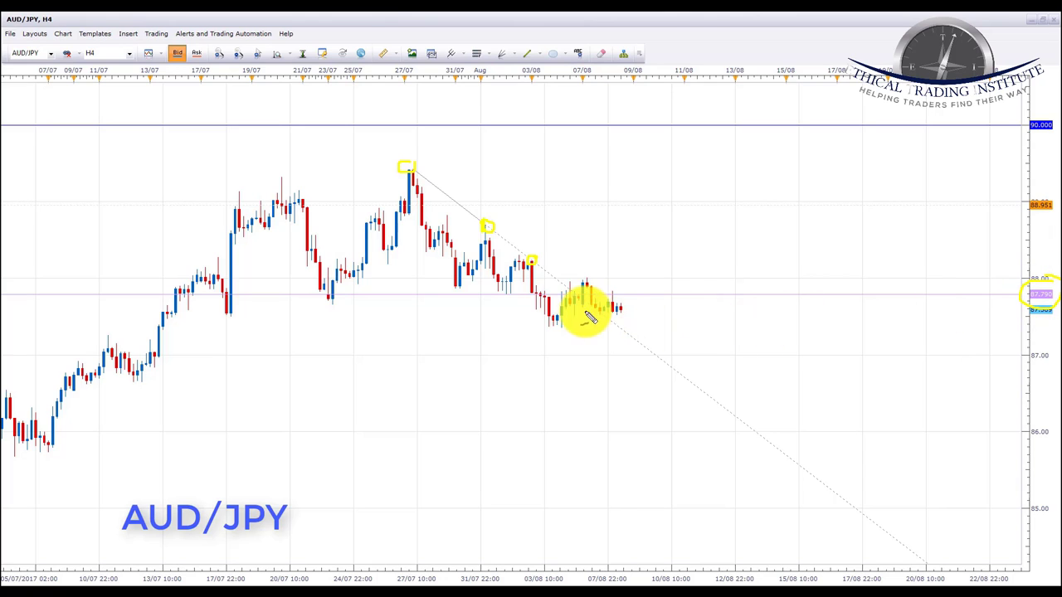
Step: Underline the July low at 87.790, trace the August swings into a move above that level, circle the zone, and clear the markings
left_click_drag(325, 297, 352, 296)
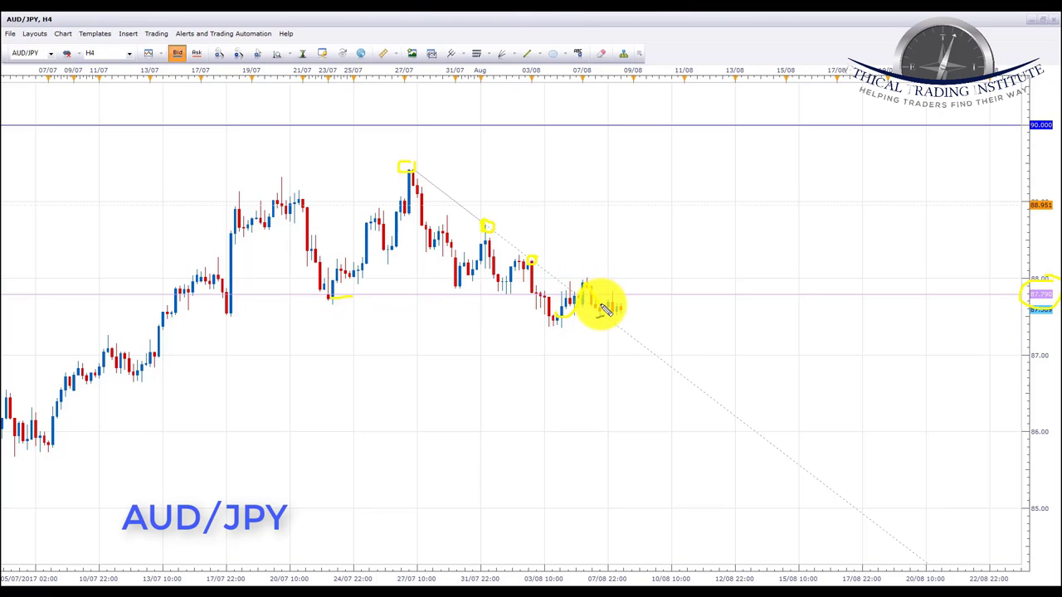
left_click_drag(616, 310, 622, 268)
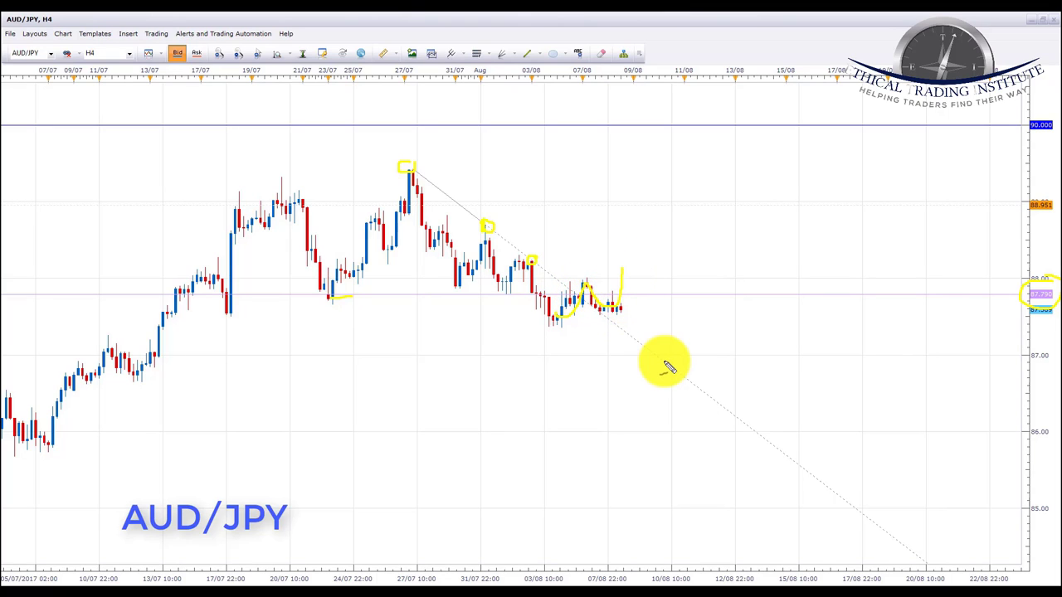
mouse_move(641, 270)
left_mouse_down()
mouse_move(619, 294)
mouse_move(651, 283)
left_mouse_up()
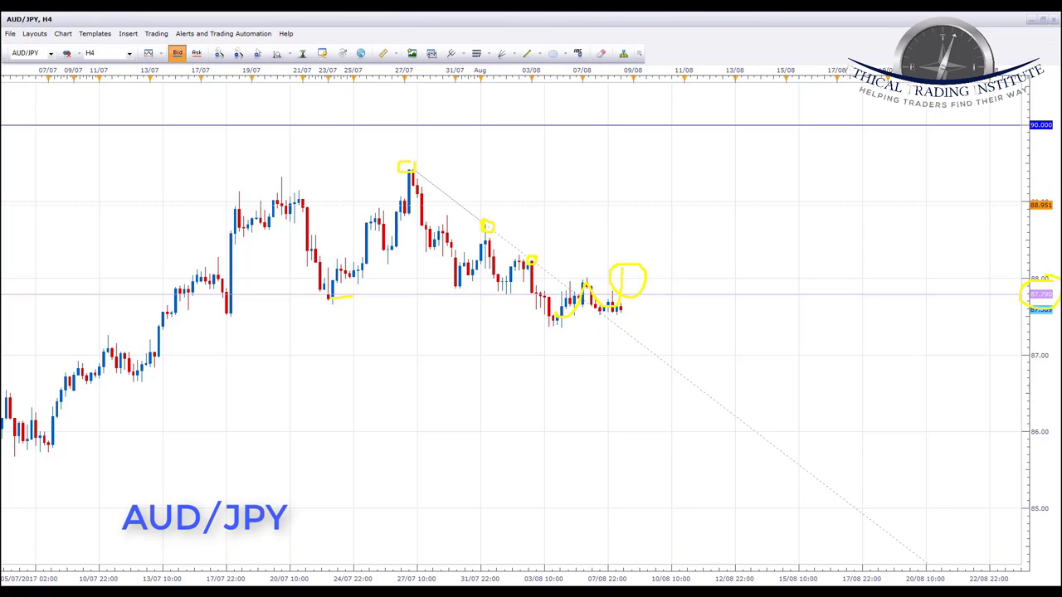
key("Escape")
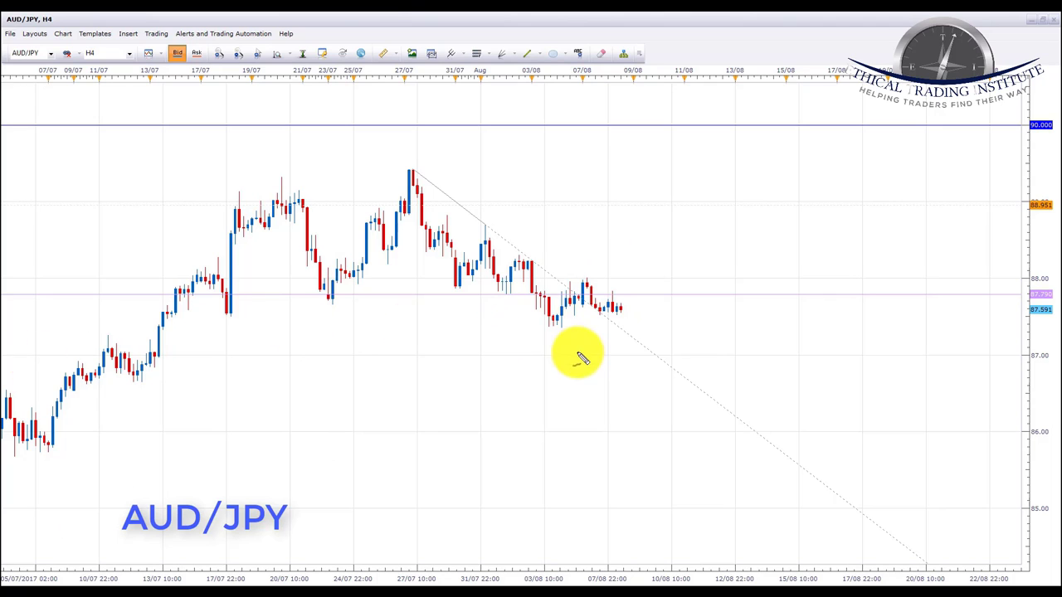
Step: Circle the AUD/JPY zone just above 87.790, sketch a rise toward 90.000, and circle the 90.000 label
mouse_move(658, 272)
left_mouse_down()
mouse_move(636, 272)
mouse_move(618, 291)
mouse_move(669, 291)
mouse_move(651, 267)
left_mouse_up()
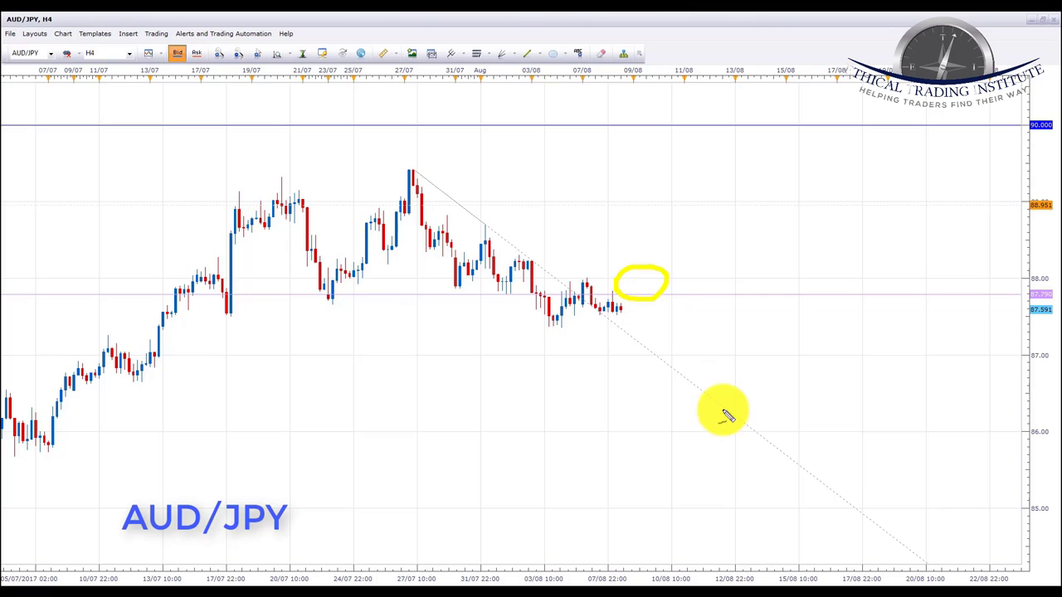
mouse_move(653, 294)
left_mouse_down()
mouse_move(711, 261)
mouse_move(734, 195)
mouse_move(734, 160)
mouse_move(716, 155)
mouse_move(746, 151)
left_mouse_up()
mouse_move(1018, 142)
left_mouse_down()
mouse_move(1045, 111)
mouse_move(1024, 125)
mouse_move(1034, 135)
mouse_move(1052, 120)
left_mouse_up()
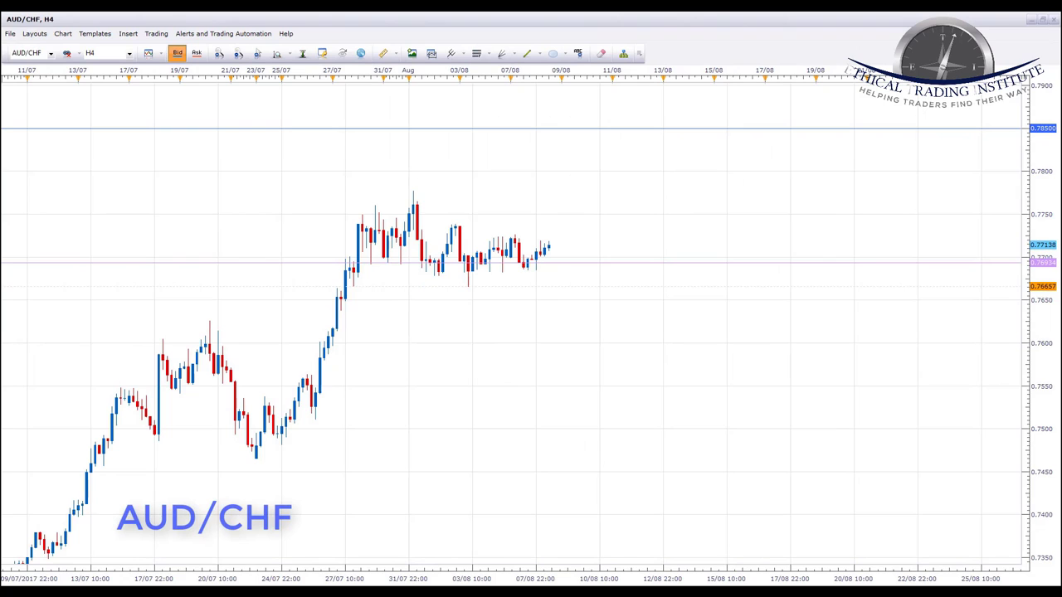
Step: Trace the AUD/CHF rally and the falling channel that follows it, and sketch an upward breakout toward 0.78500
mouse_move(256, 451)
left_mouse_down()
mouse_move(263, 415)
mouse_move(314, 397)
mouse_move(320, 348)
mouse_move(377, 209)
mouse_move(388, 202)
mouse_move(534, 241)
left_mouse_up()
left_click_drag(351, 265, 514, 291)
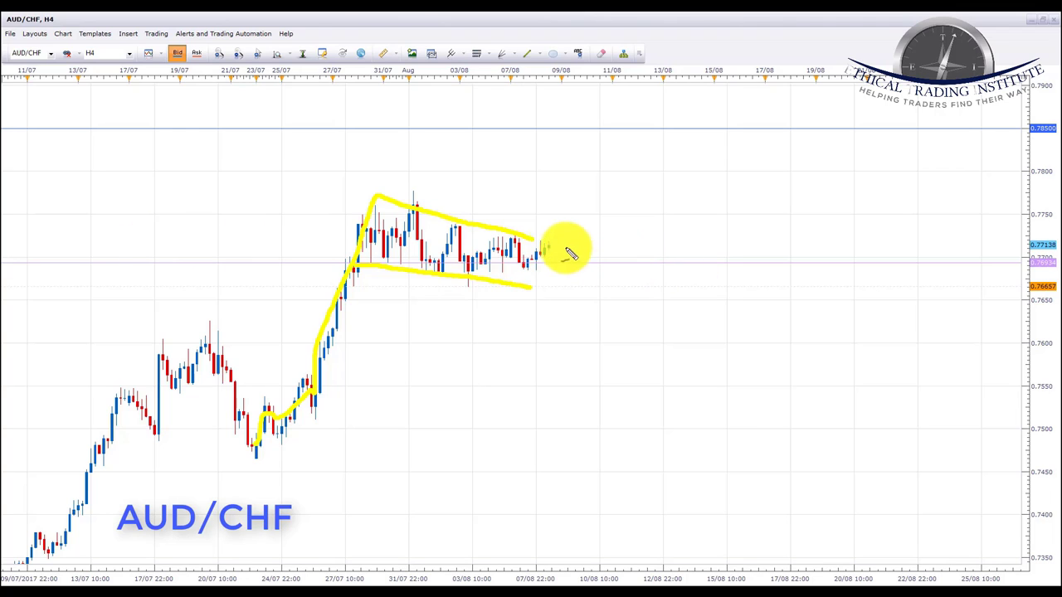
mouse_move(520, 246)
left_mouse_down()
mouse_move(571, 235)
mouse_move(583, 153)
left_mouse_up()
Step: Draw an arrow pointing to the late-July AUD/CHF rally, circle the purple level's label, and clear the markings
left_click_drag(205, 202, 303, 264)
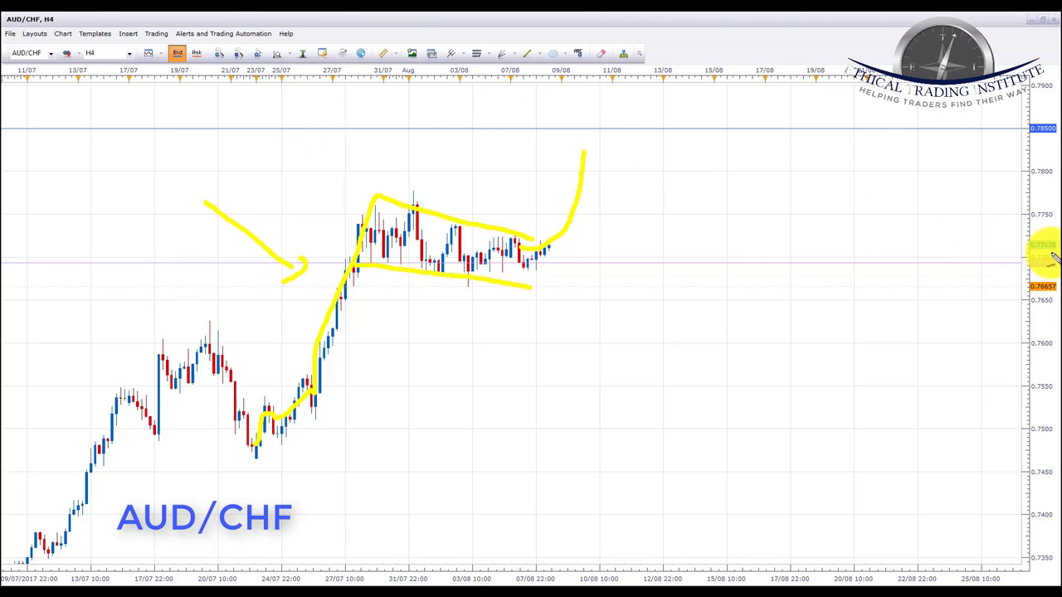
left_click_drag(1056, 257, 1053, 253)
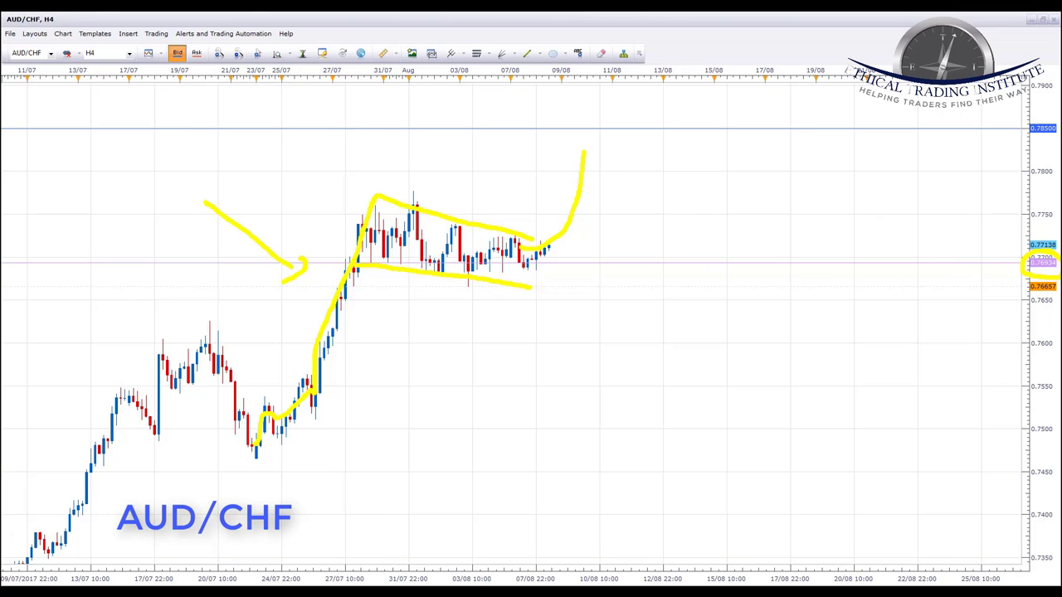
key("Escape")
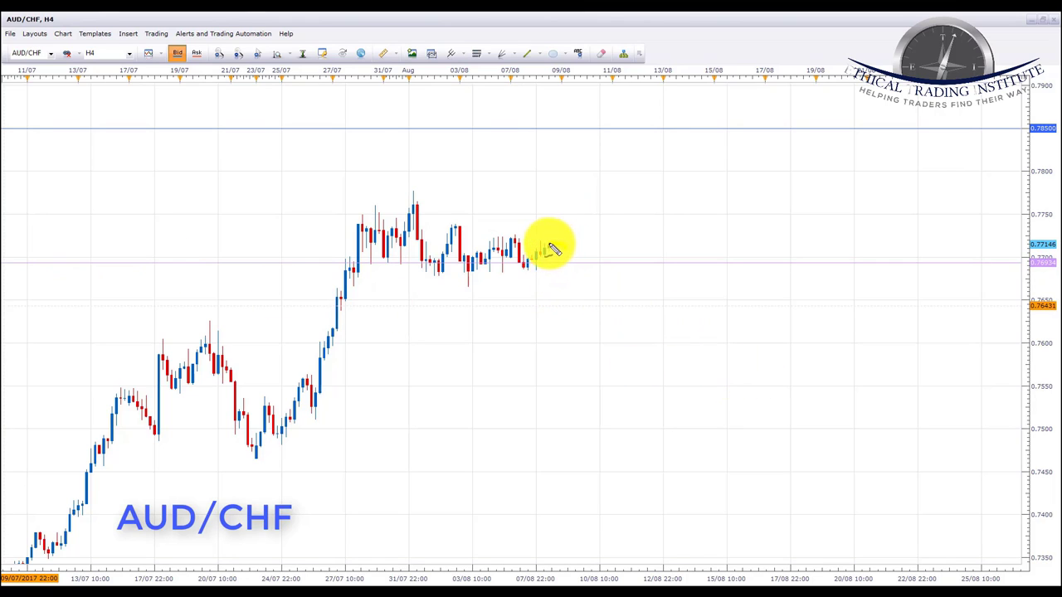
Step: Circle the latest AUD/CHF prices above the purple level, sketch an arrow up to 0.78500, and circle the 0.78500 label
mouse_move(572, 276)
left_mouse_down()
mouse_move(570, 244)
mouse_move(547, 249)
left_mouse_up()
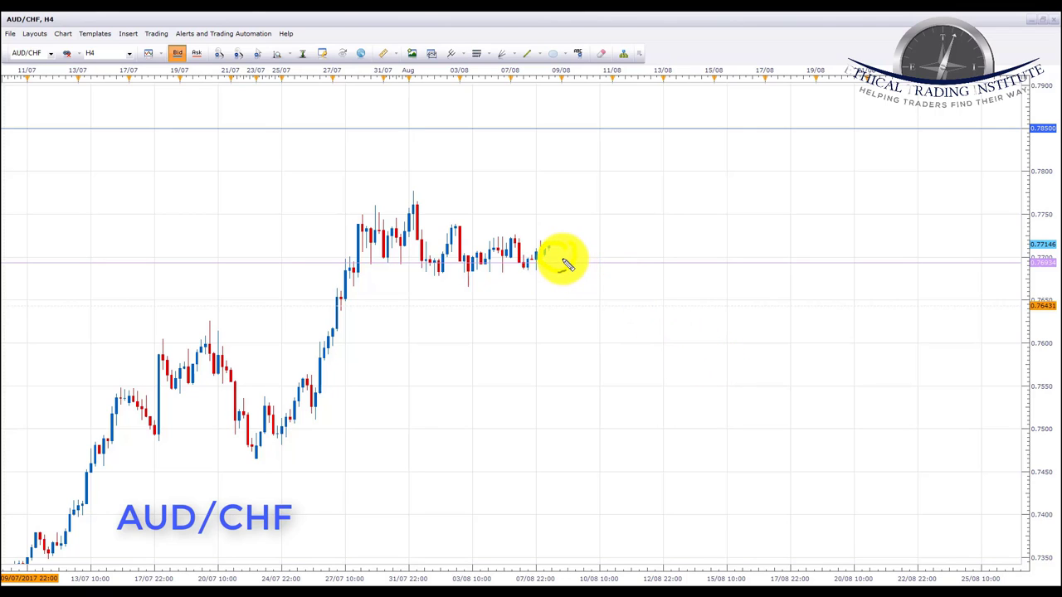
mouse_move(585, 254)
left_mouse_down()
mouse_move(617, 166)
mouse_move(612, 145)
mouse_move(628, 147)
left_mouse_up()
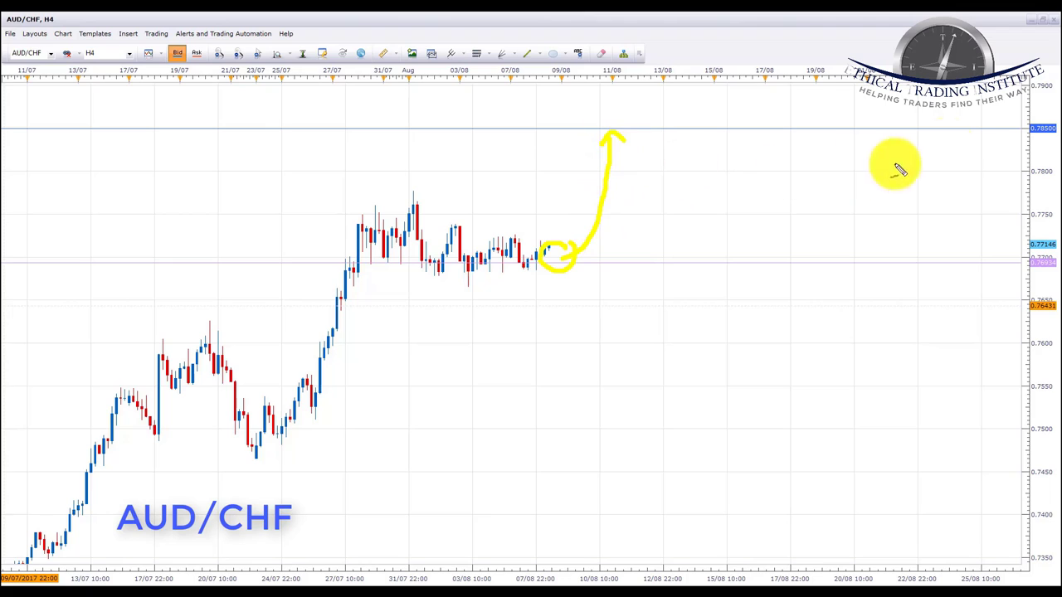
mouse_move(1048, 121)
left_mouse_down()
mouse_move(1024, 130)
mouse_move(1054, 148)
mouse_move(1029, 117)
left_mouse_up()
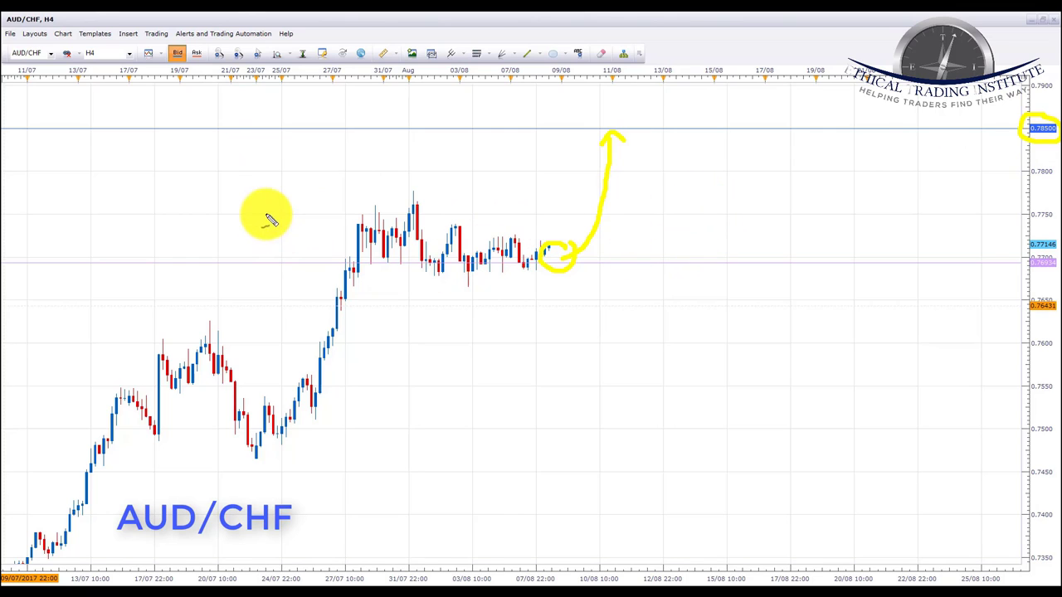
Step: Draw an arrow toward the start of the AUD/CHF consolidation and a descending line across its highs
mouse_move(249, 168)
left_mouse_down()
mouse_move(308, 259)
mouse_move(336, 242)
left_mouse_up()
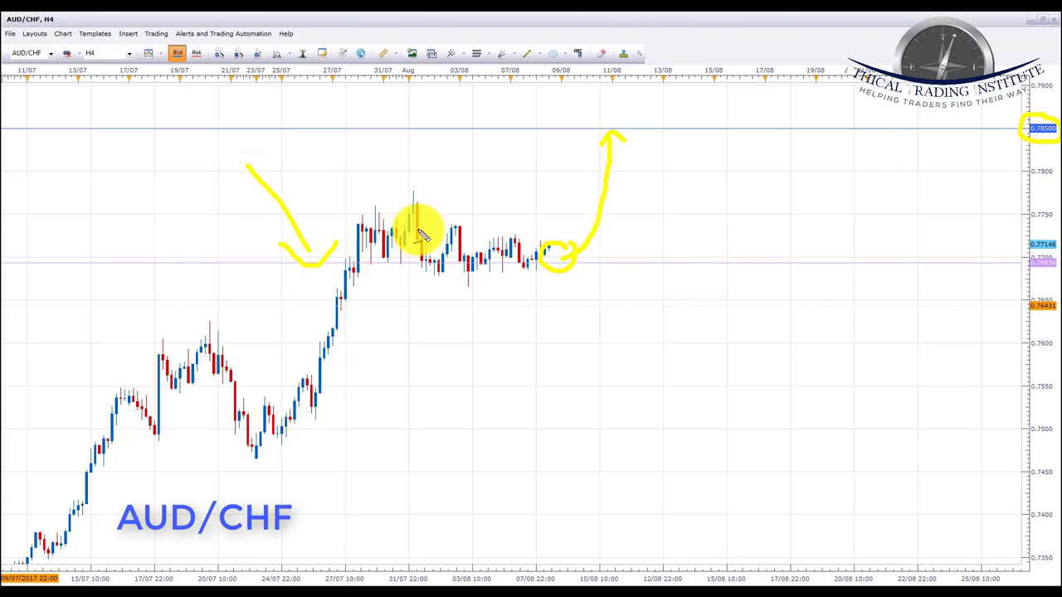
left_click_drag(395, 189, 521, 246)
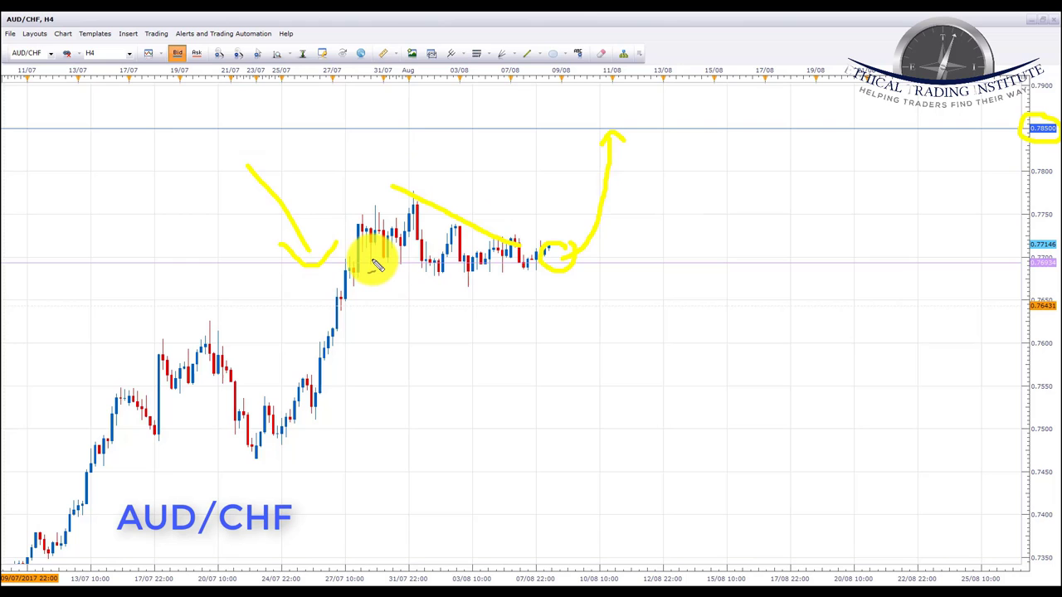
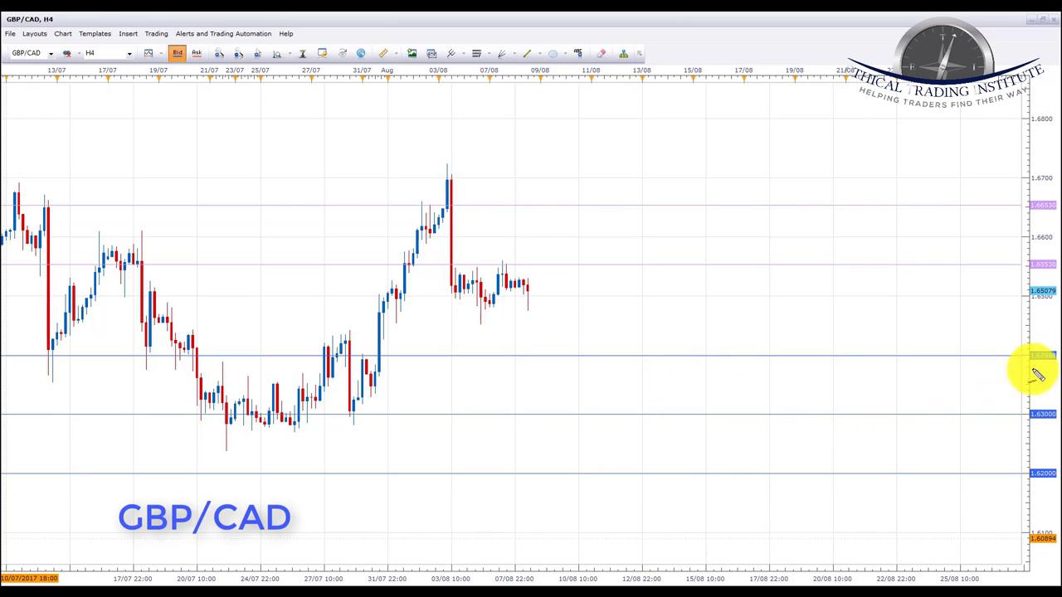
Step: Circle the July price reactions at the 1.63988 level on GBP/CAD, and clear the markings
left_click_drag(37, 353, 53, 356)
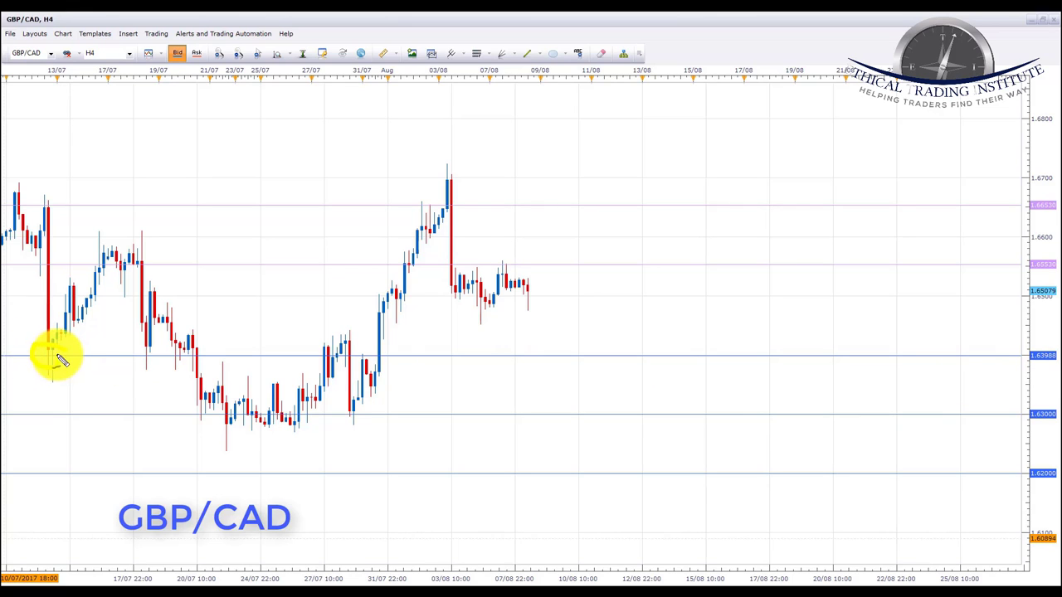
mouse_move(146, 351)
left_mouse_down()
mouse_move(130, 363)
mouse_move(156, 362)
left_mouse_up()
left_click_drag(221, 354, 225, 357)
mouse_move(337, 343)
left_mouse_down()
mouse_move(322, 365)
mouse_move(365, 351)
mouse_move(357, 354)
left_mouse_up()
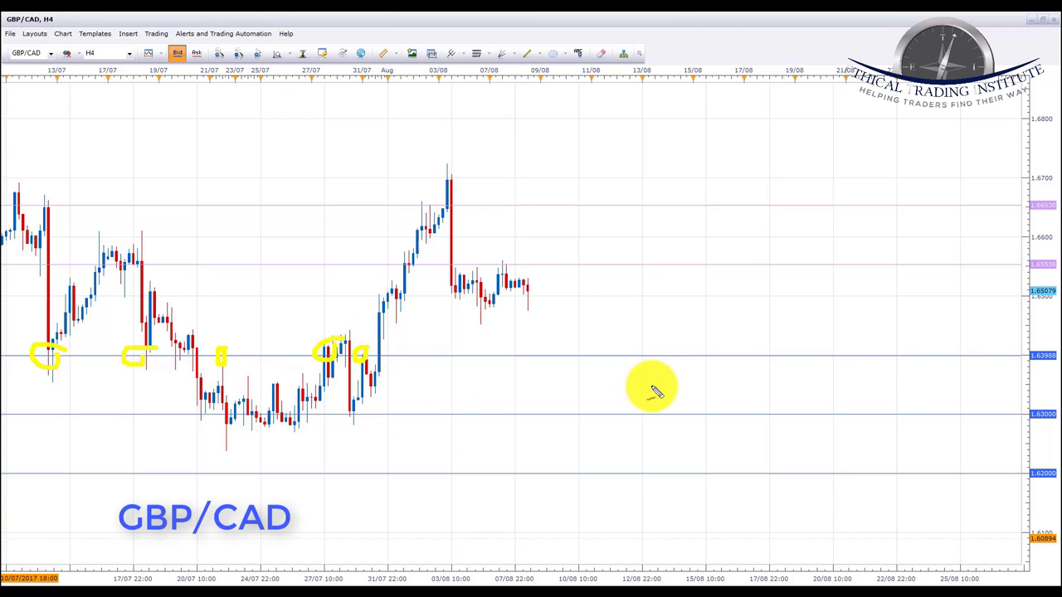
key("e")
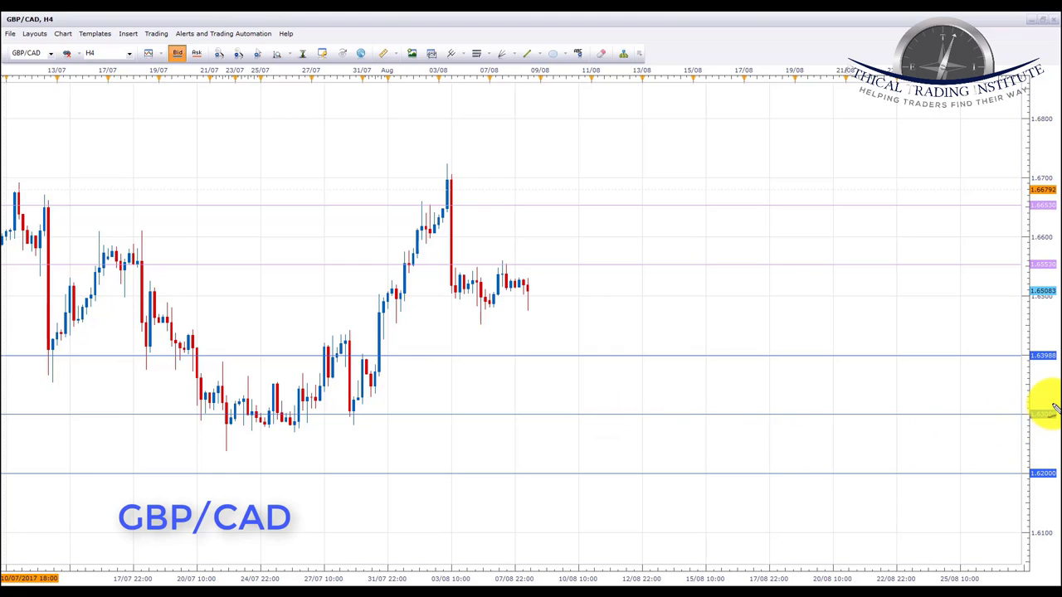
Step: Circle the 1.63000 and 1.62000 level labels on GBP/CAD and mark the mid-July price reactions along the 1.65530 level
mouse_move(1048, 406)
left_mouse_down()
mouse_move(1024, 415)
mouse_move(1043, 427)
mouse_move(1044, 405)
left_mouse_up()
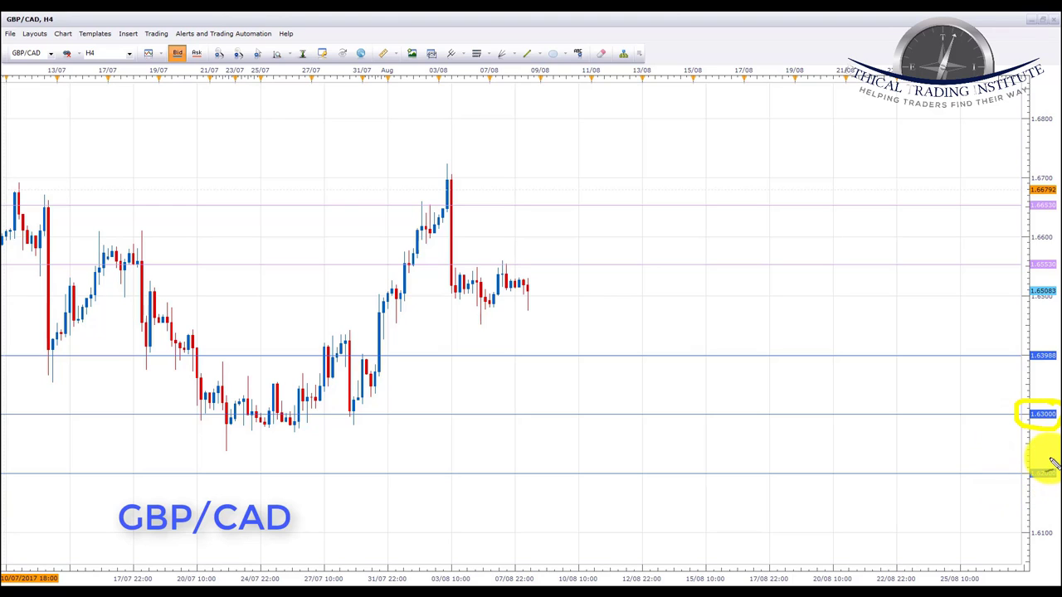
mouse_move(1049, 464)
left_mouse_down()
mouse_move(1015, 484)
mouse_move(1037, 494)
mouse_move(1059, 484)
left_mouse_up()
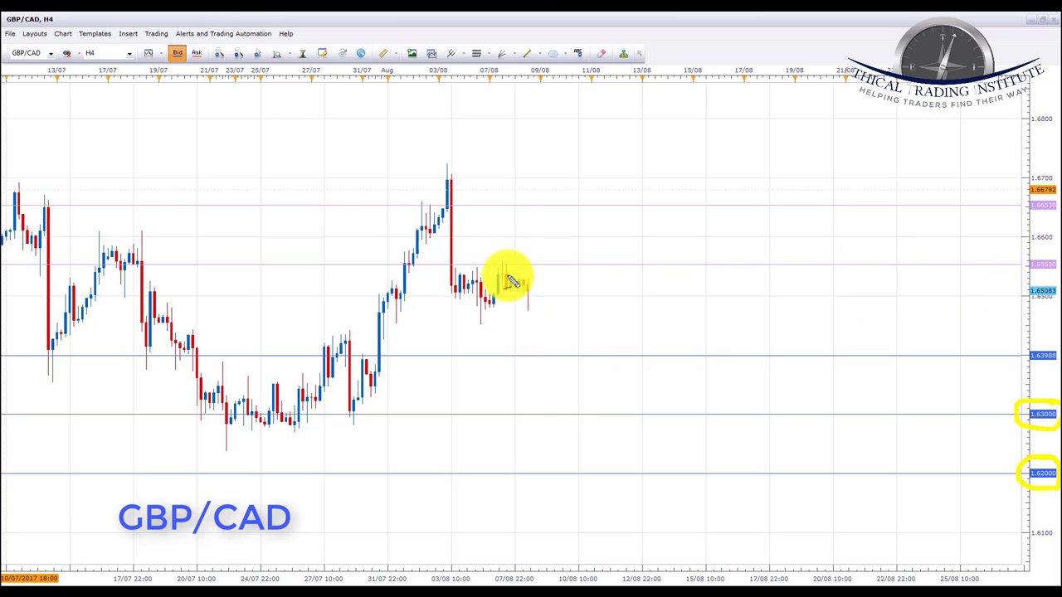
left_click_drag(93, 266, 151, 266)
left_click_drag(28, 265, 58, 266)
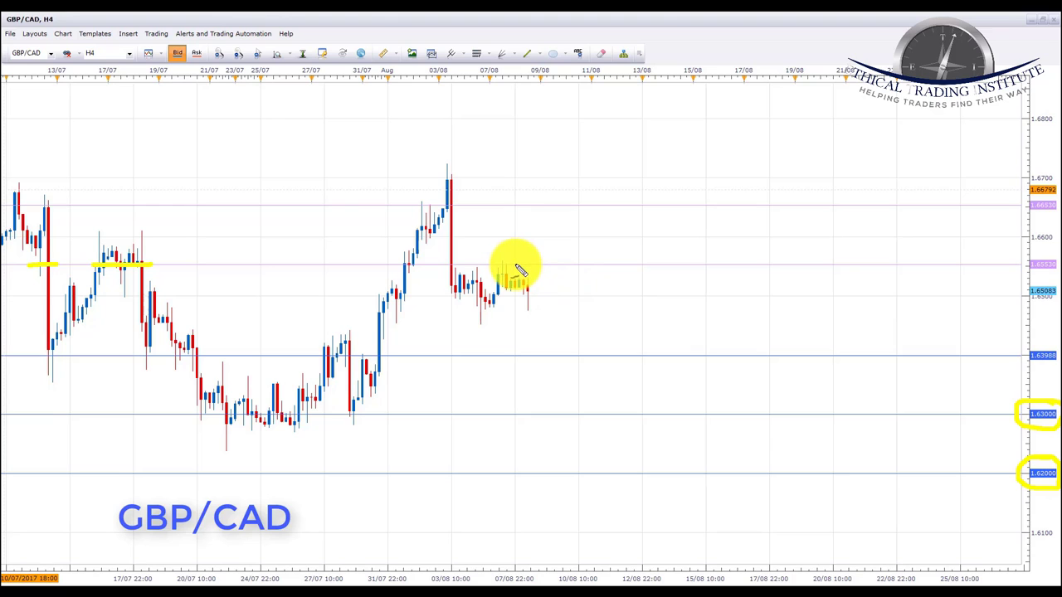
Step: Circle the latest GBP/CAD highs below 1.65530, sketch a dashed decline down to 1.62000, and clear the markings
mouse_move(529, 270)
left_mouse_down()
mouse_move(510, 254)
mouse_move(490, 279)
mouse_move(517, 288)
mouse_move(532, 268)
left_mouse_up()
left_click_drag(560, 303, 570, 335)
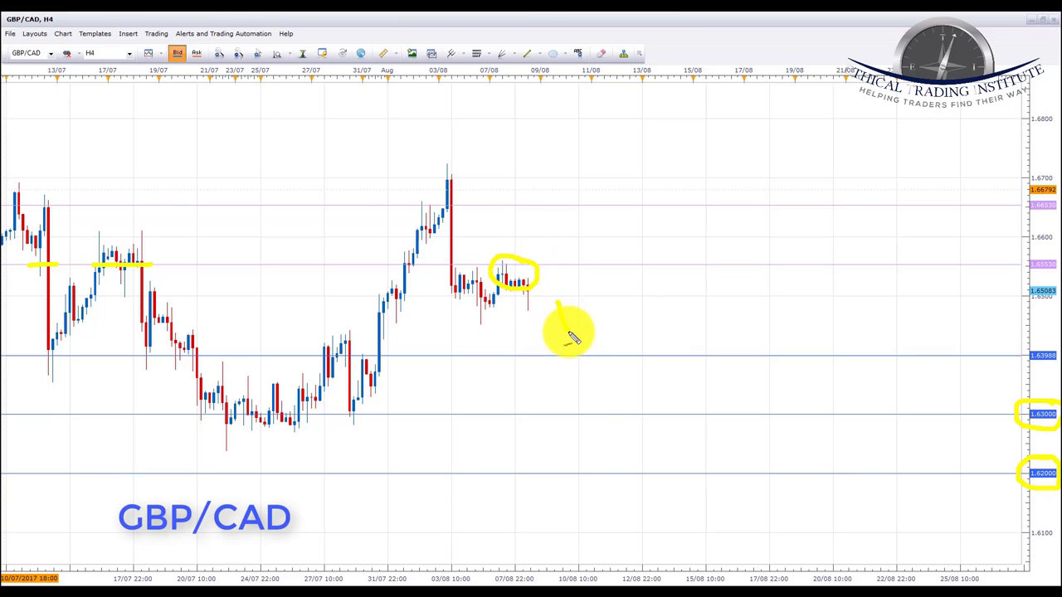
left_click_drag(595, 407, 629, 479)
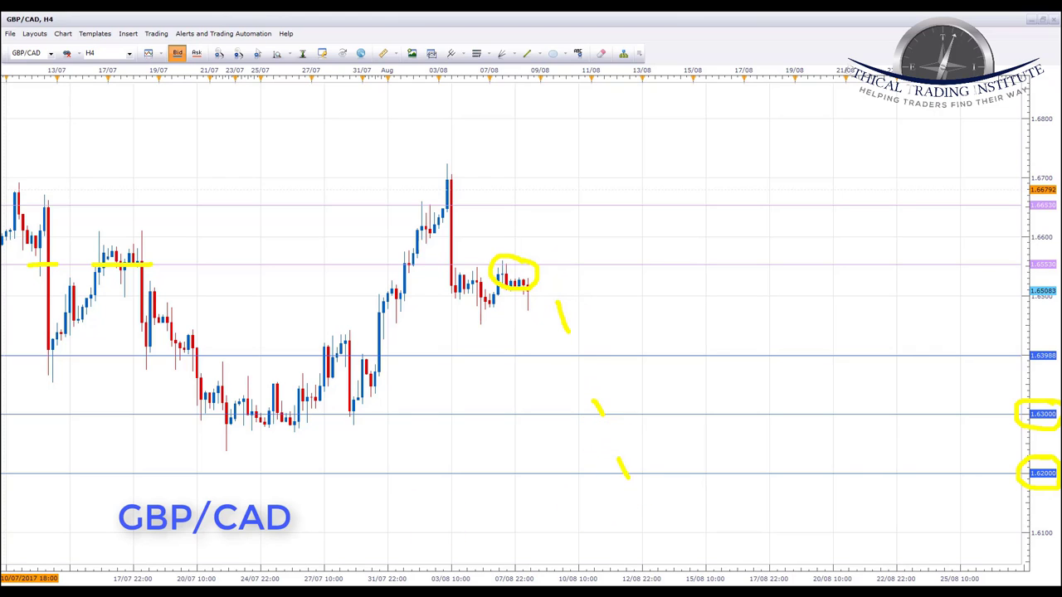
key("Escape")
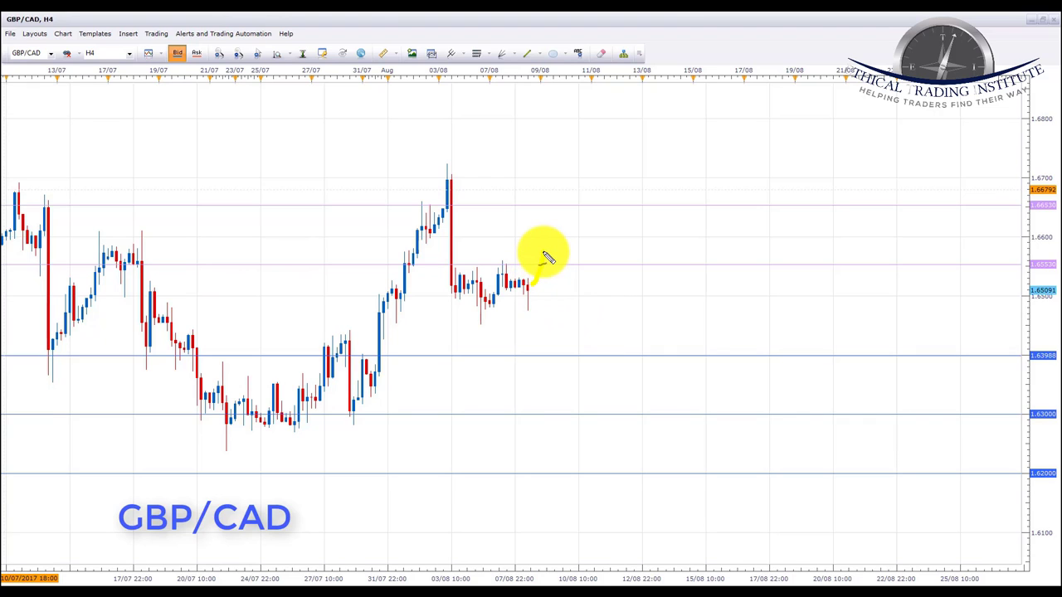
Step: Sketch a rise from the latest GBP/CAD price through 1.65530 and highlight the 1.66530 level at its August and July reactions
left_click_drag(543, 262, 543, 249)
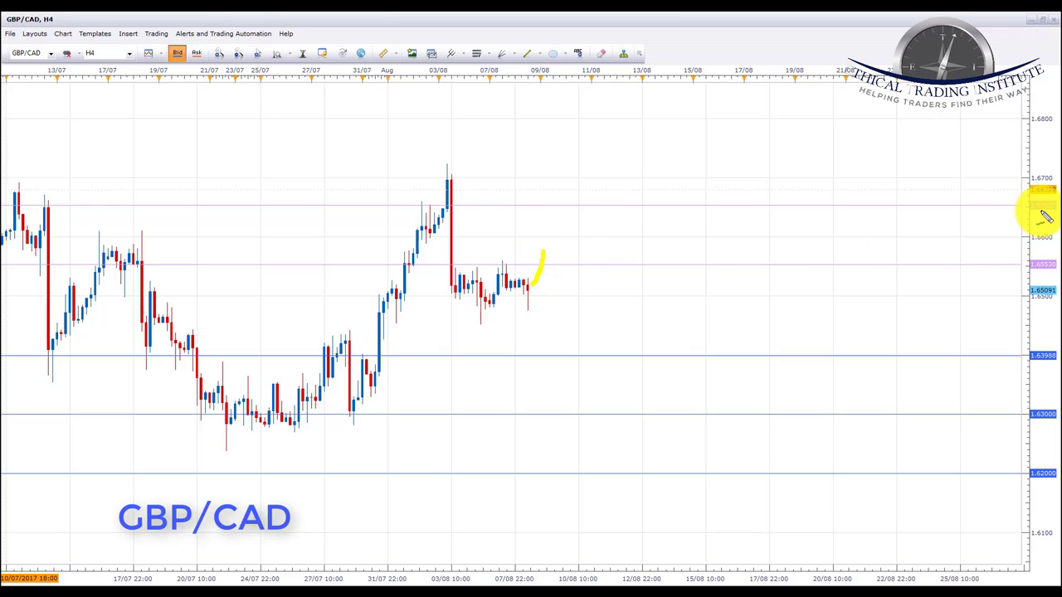
left_click_drag(481, 205, 616, 209)
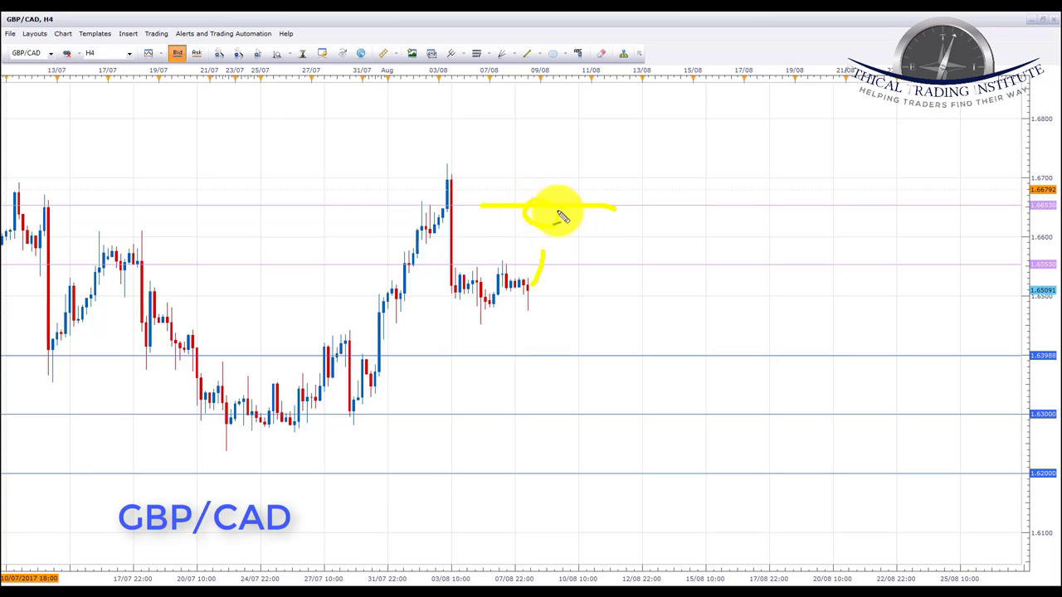
left_click_drag(12, 204, 247, 209)
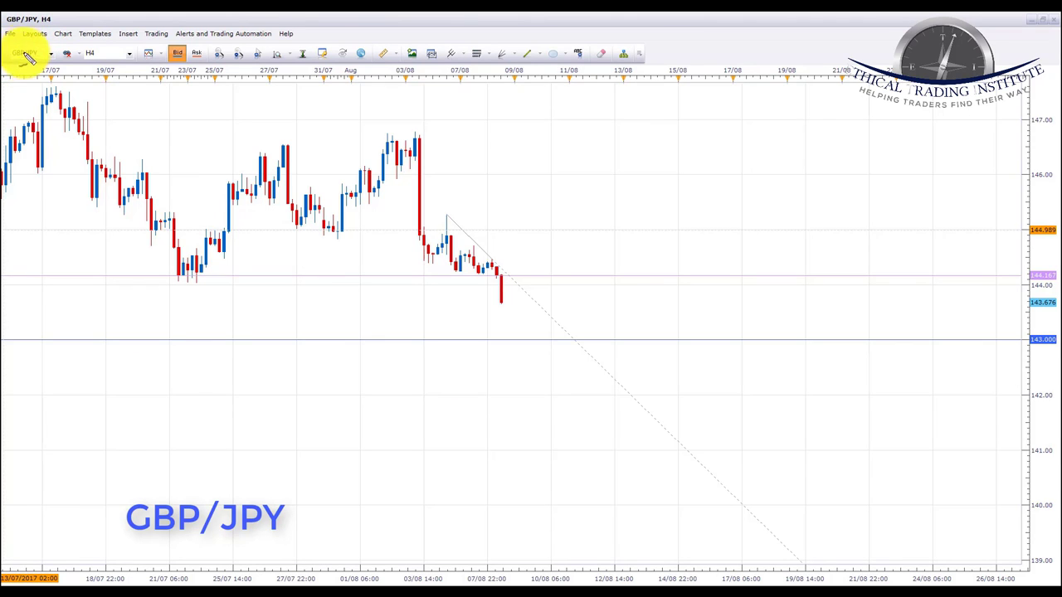
Step: Highlight the 144.167 level beneath the August GBP/JPY lows and mark a pullback from the latest price up to it
mouse_move(498, 275)
left_mouse_down()
mouse_move(447, 276)
mouse_move(536, 277)
left_mouse_up()
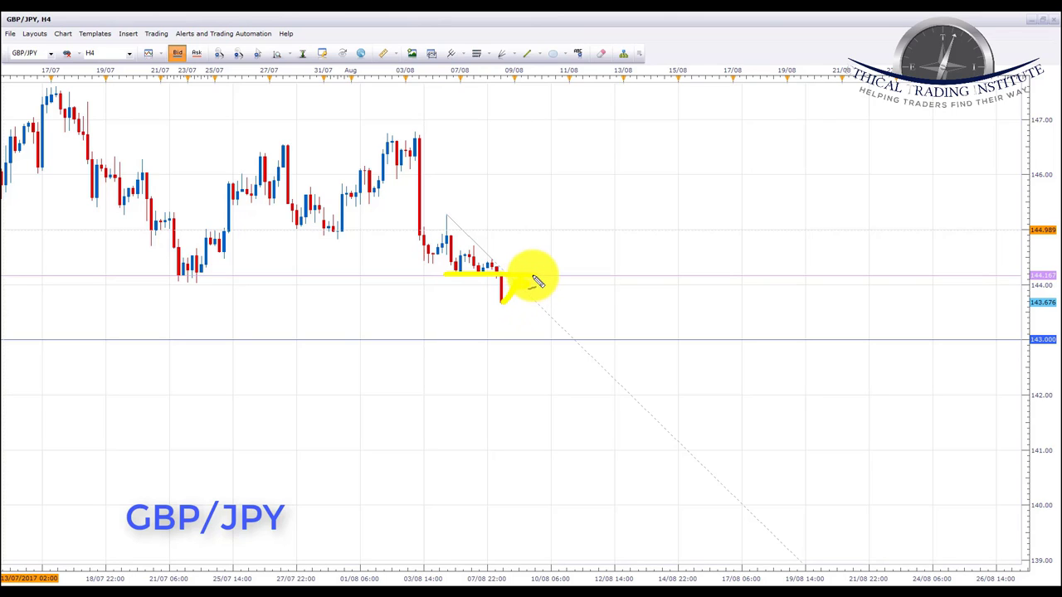
mouse_move(513, 297)
left_mouse_down()
mouse_move(543, 289)
mouse_move(508, 287)
left_mouse_up()
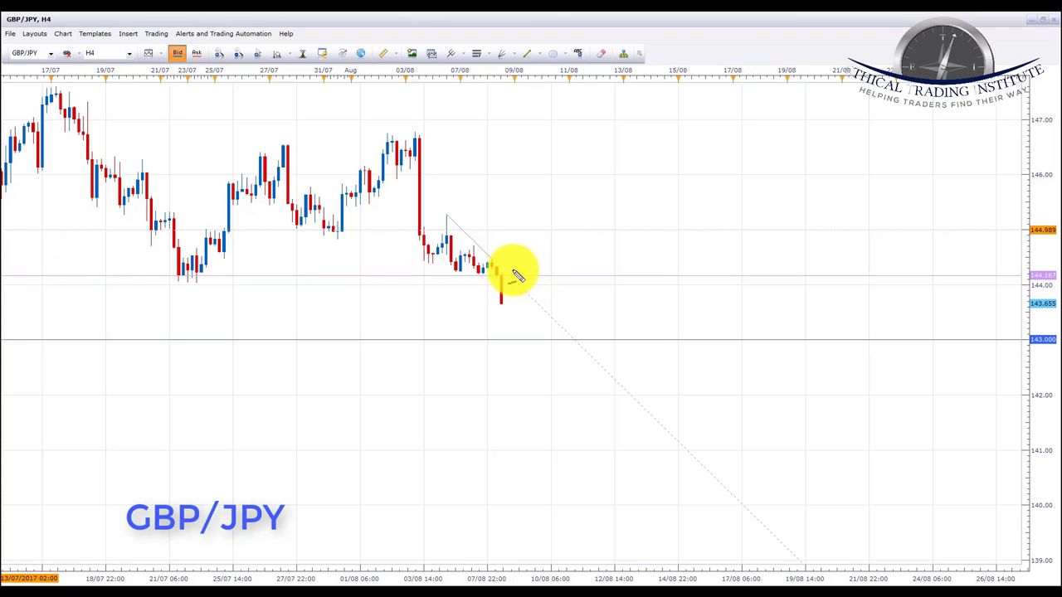
Step: Circle the GBP/JPY retest area at 144.167, draw an arrow down to 143.000, and highlight the 143.000 level
mouse_move(498, 296)
left_mouse_down()
mouse_move(530, 278)
mouse_move(512, 270)
mouse_move(491, 282)
left_mouse_up()
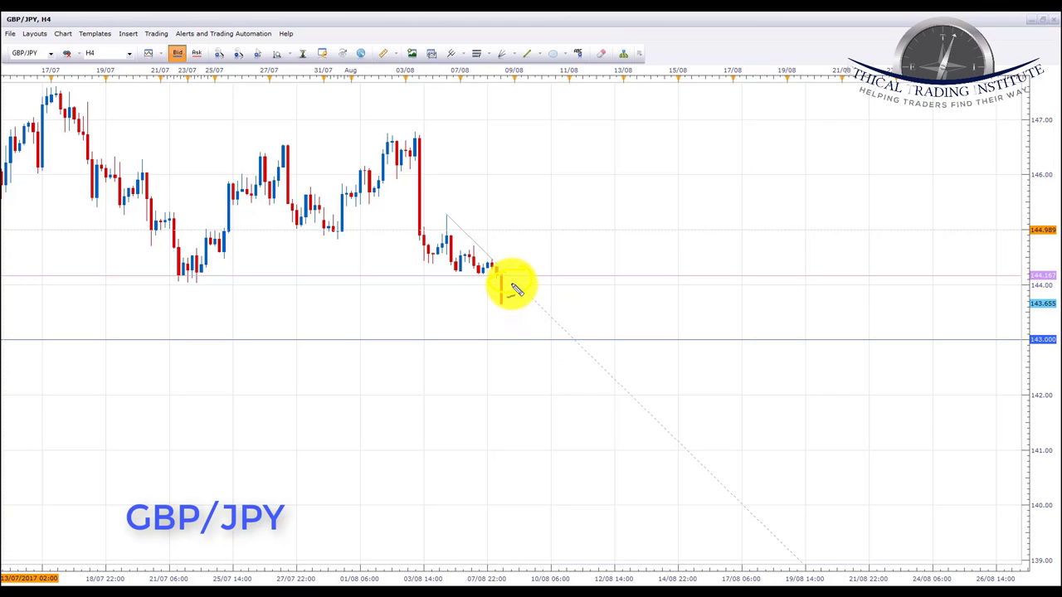
left_click_drag(514, 292, 545, 343)
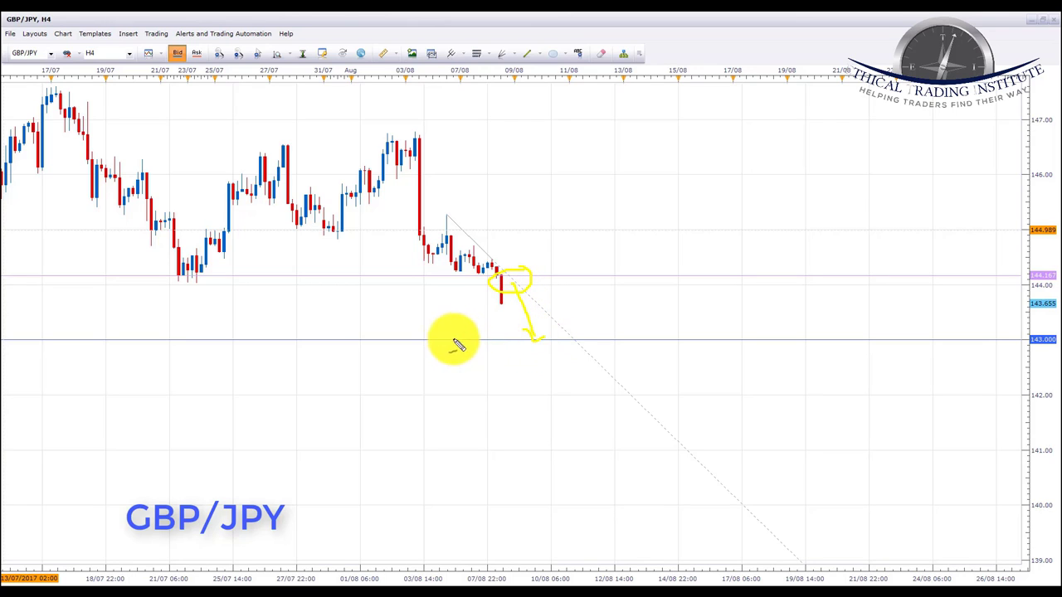
left_click_drag(434, 343, 607, 349)
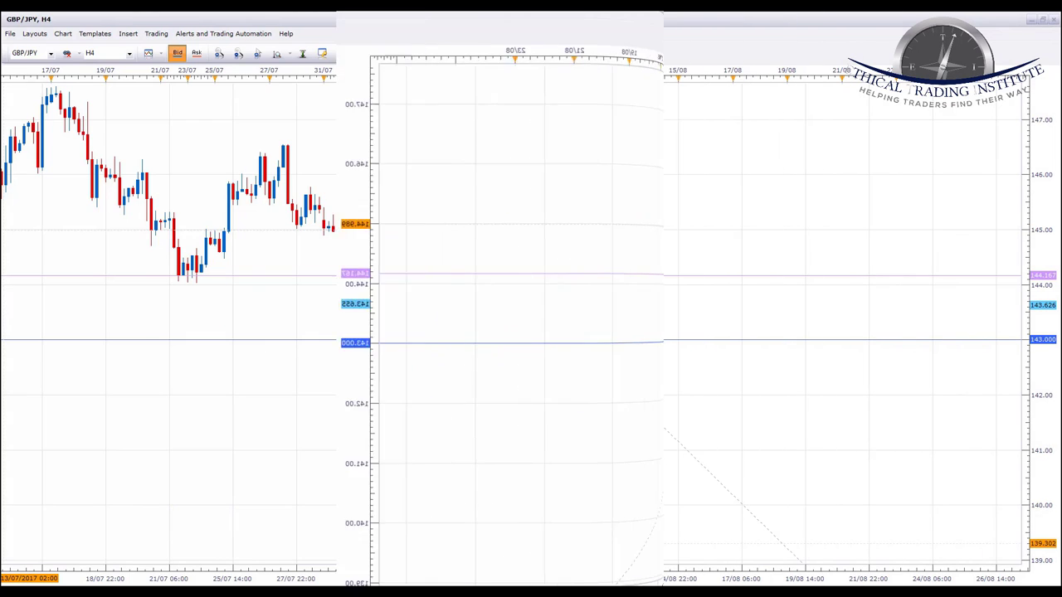